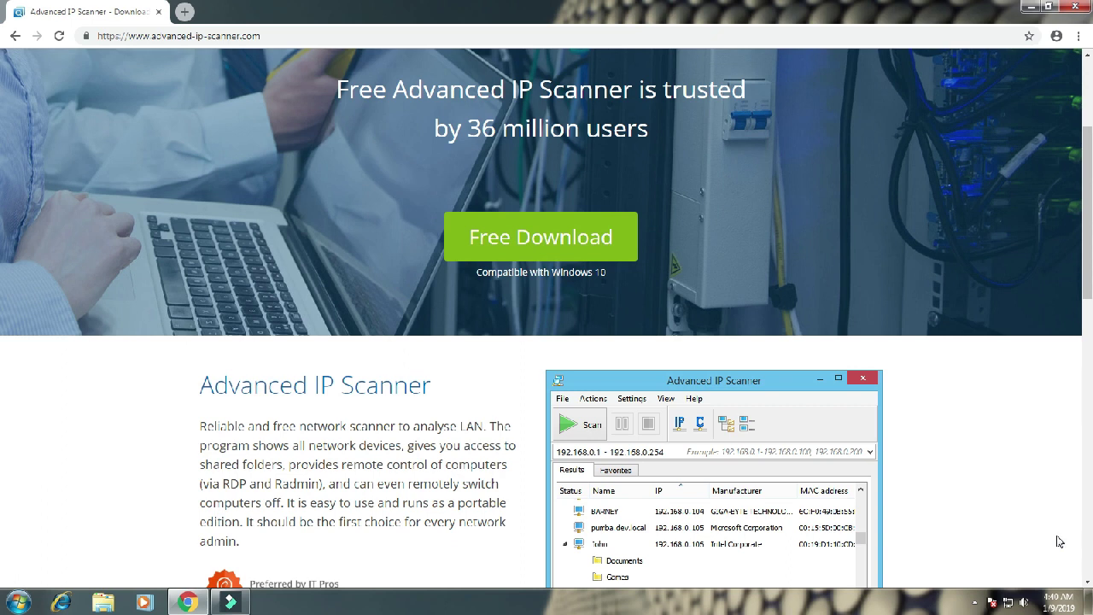
Download the Advanced IP Scanner installer in Chrome and open it when done.
scroll(934, 405, "down", 5)
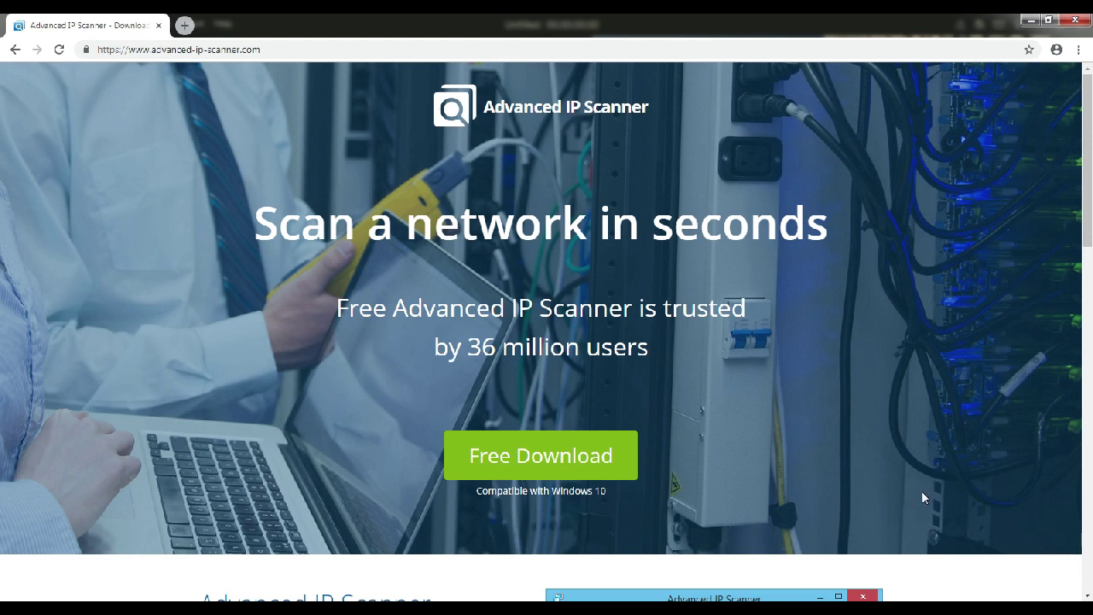
left_click(595, 475)
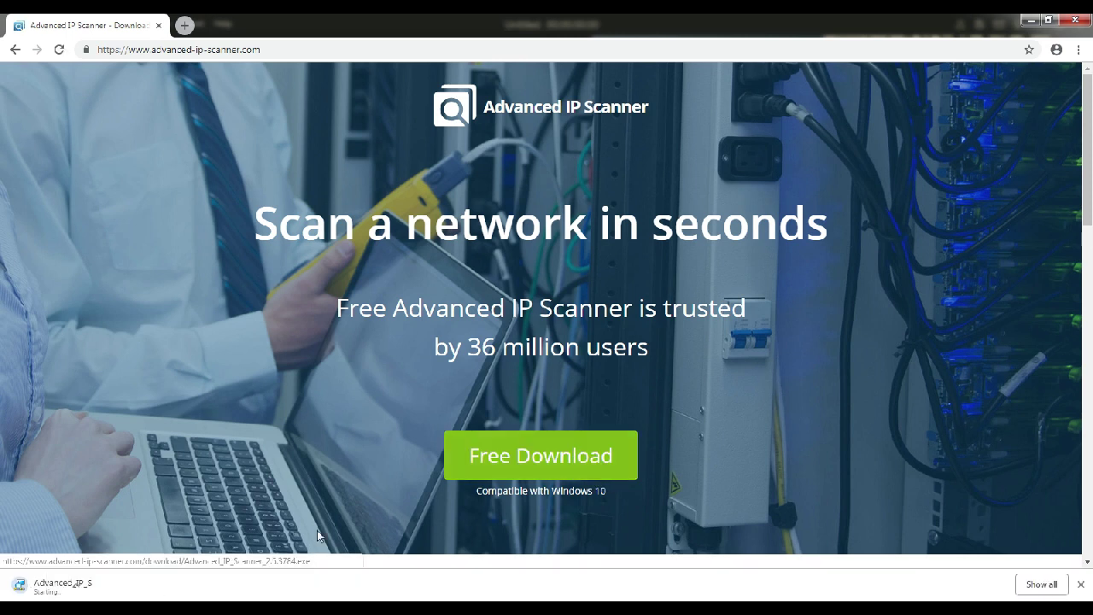
left_click(142, 587)
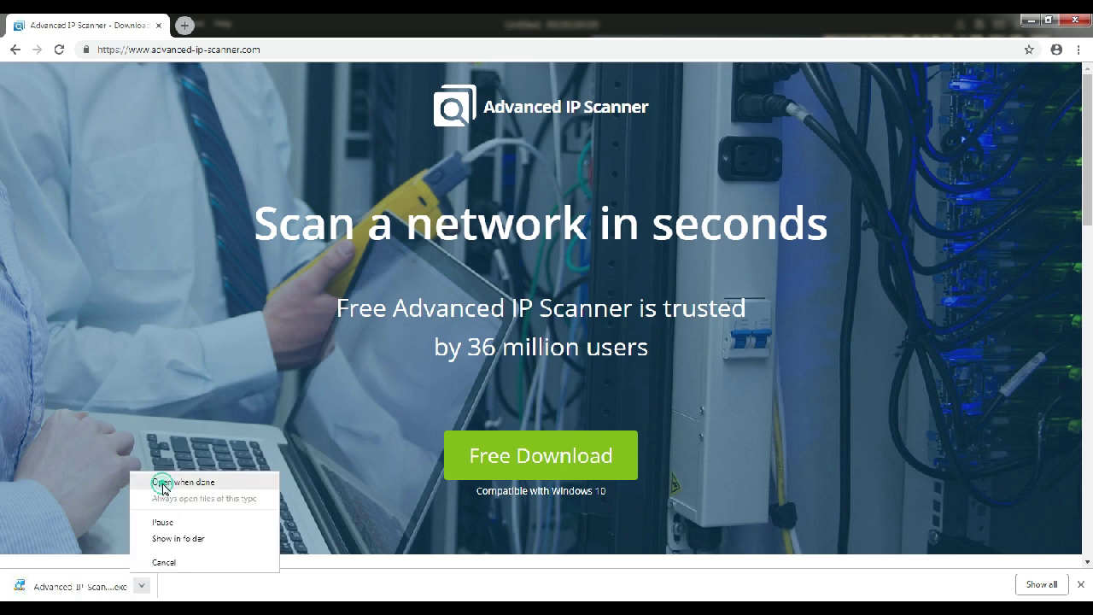
left_click(162, 481)
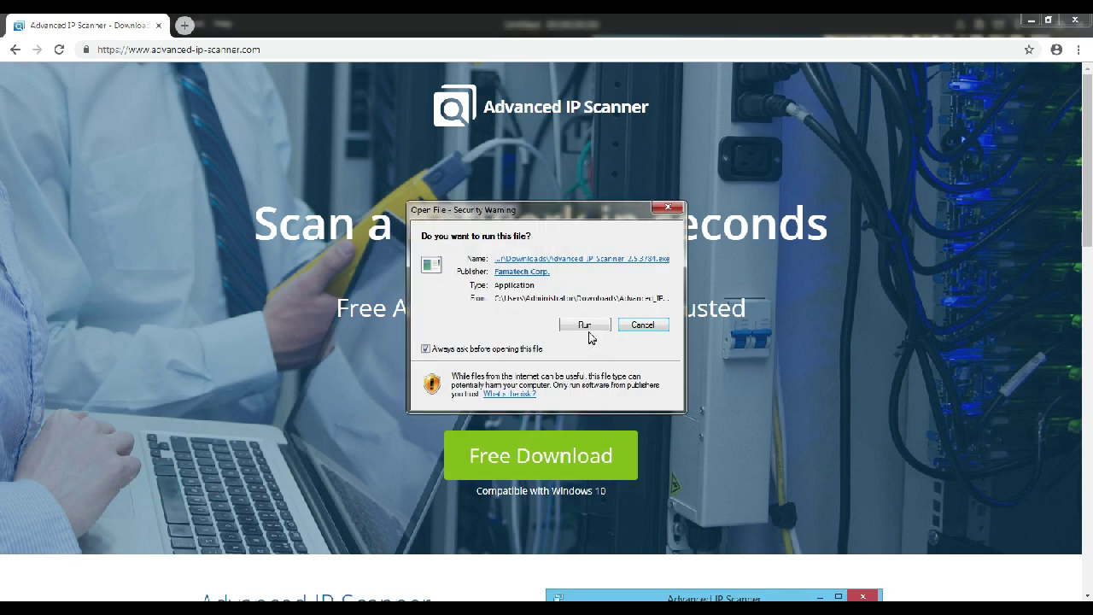
Run the installer, accept the language, and launch the portable version instead of installing.
left_click(585, 327)
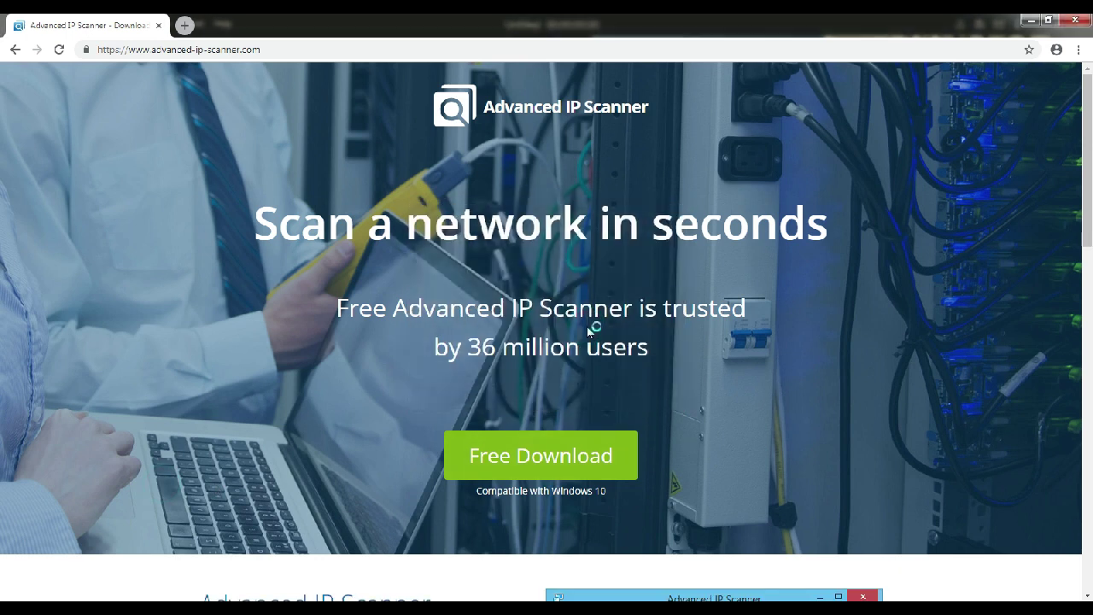
left_click(565, 344)
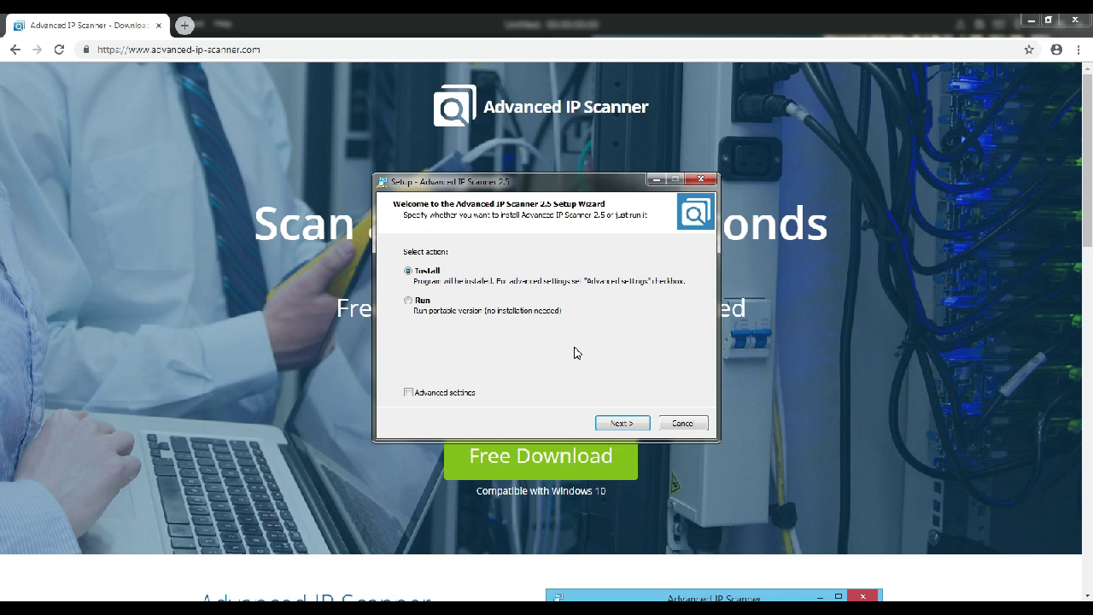
left_click(424, 304)
left_click(630, 423)
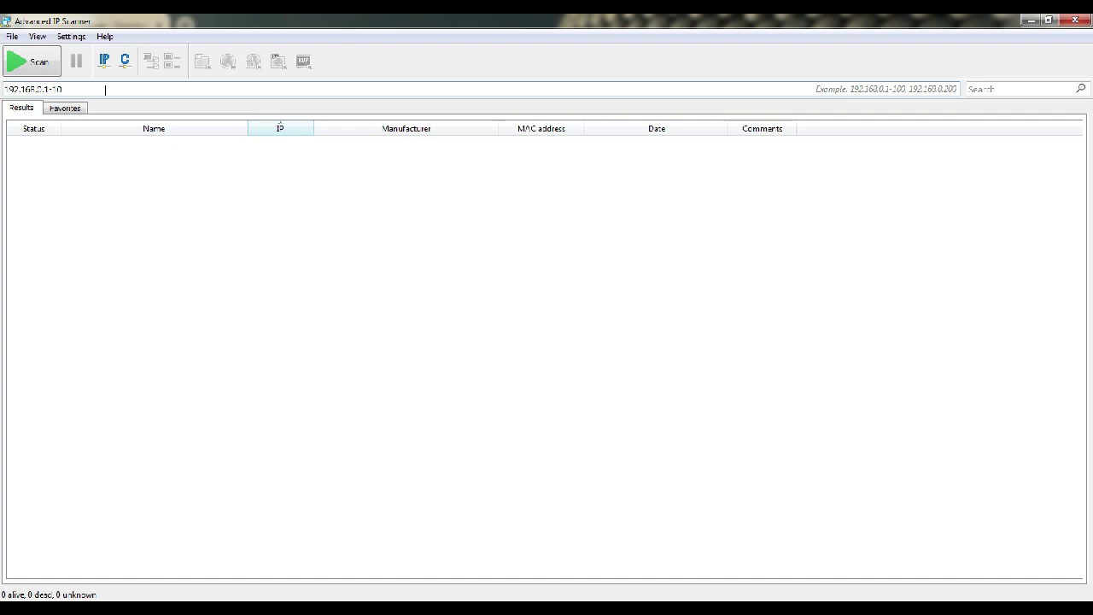
left_click_drag(64, 89, 4, 89)
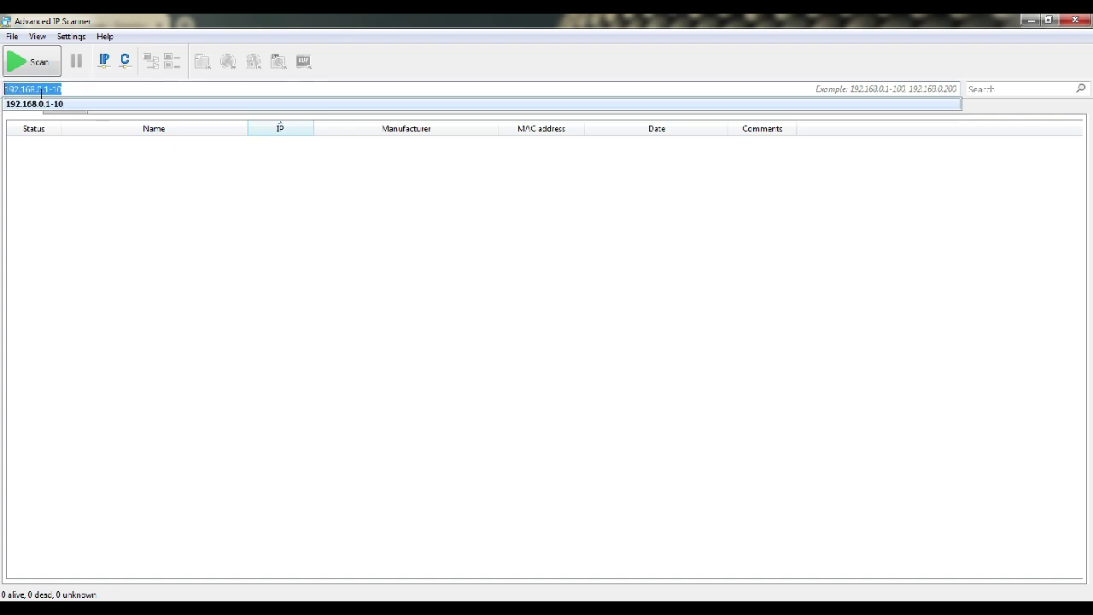
left_click(70, 89)
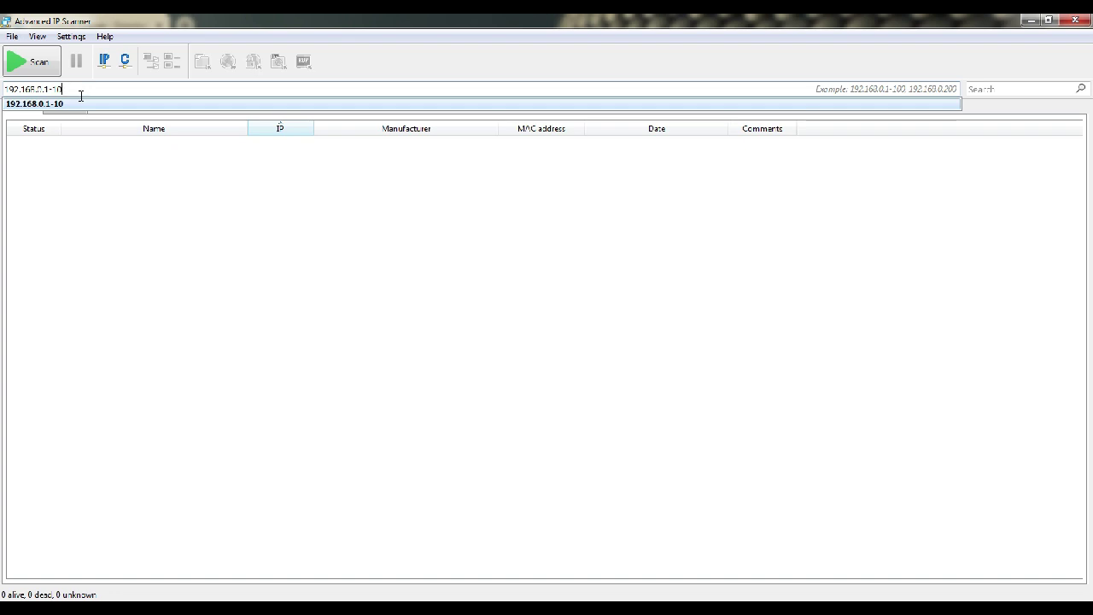
key("ctrl+a")
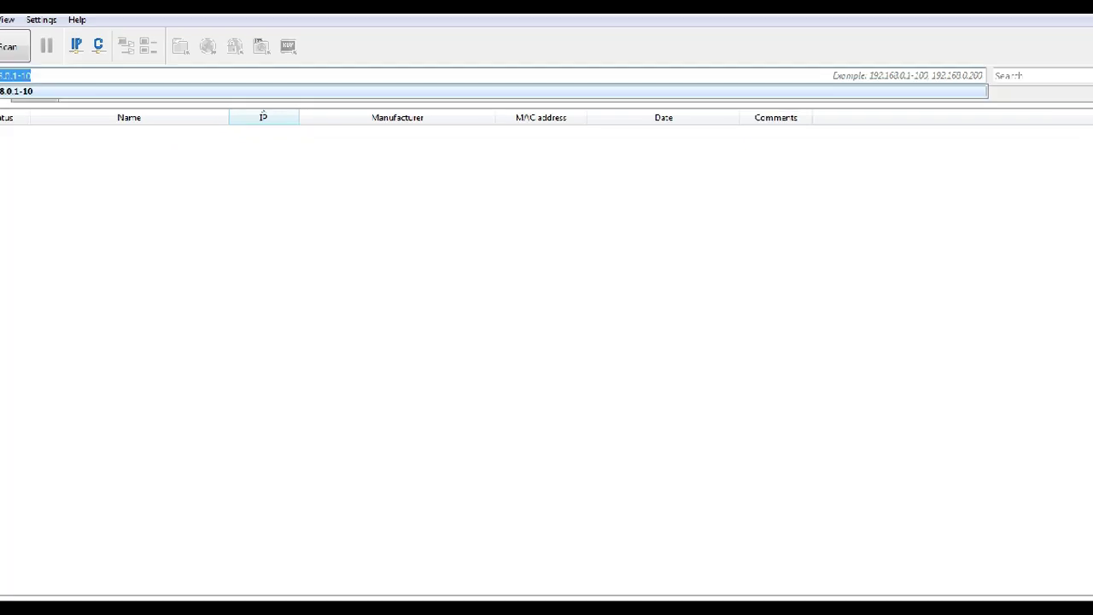
left_click(38, 19)
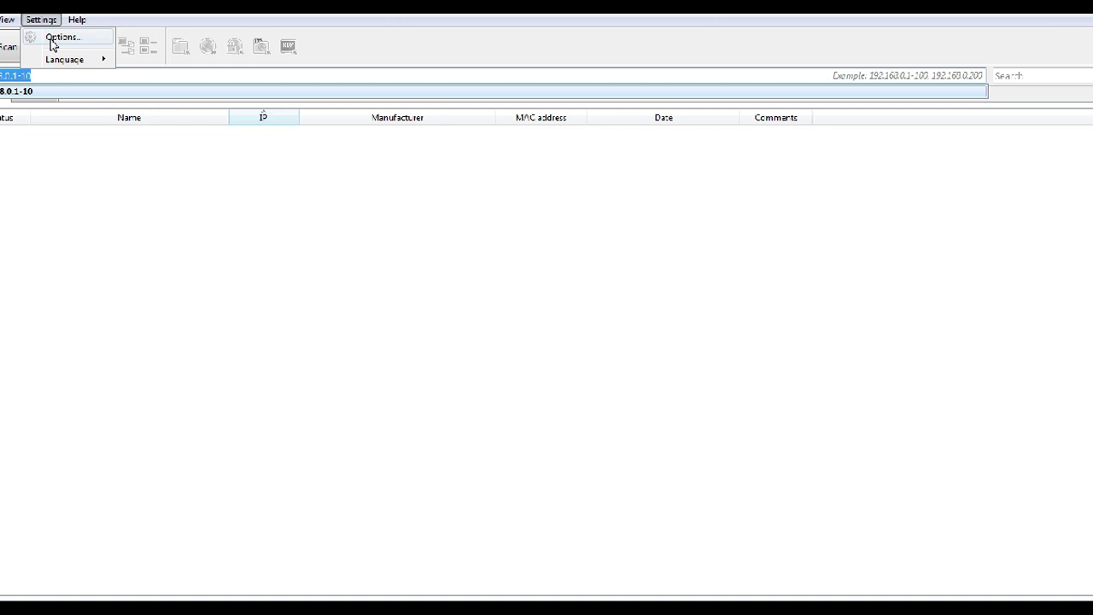
left_click(51, 38)
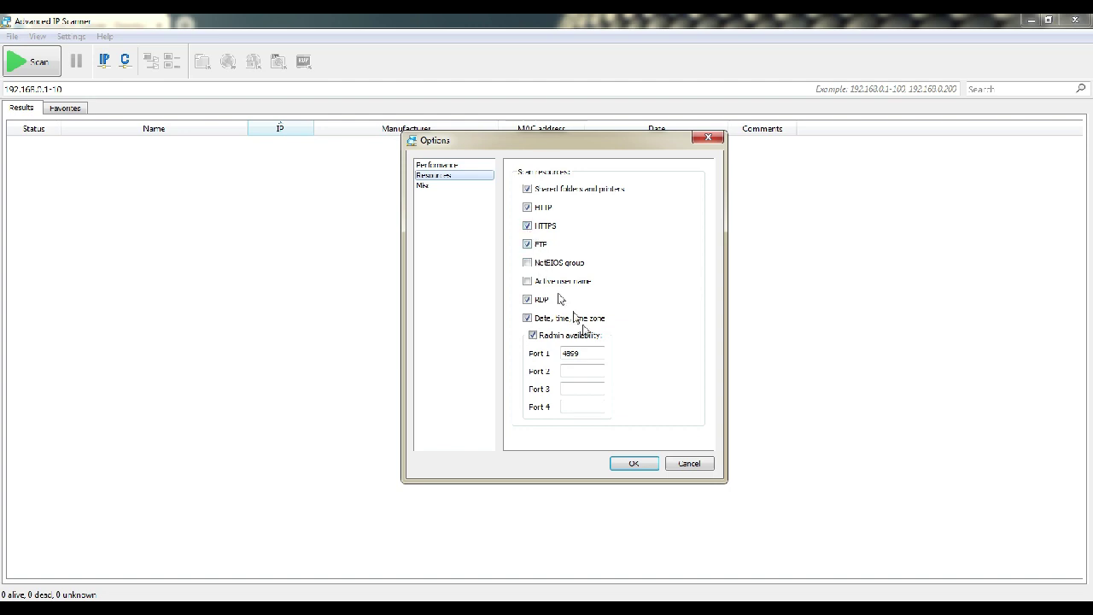
left_click(642, 470)
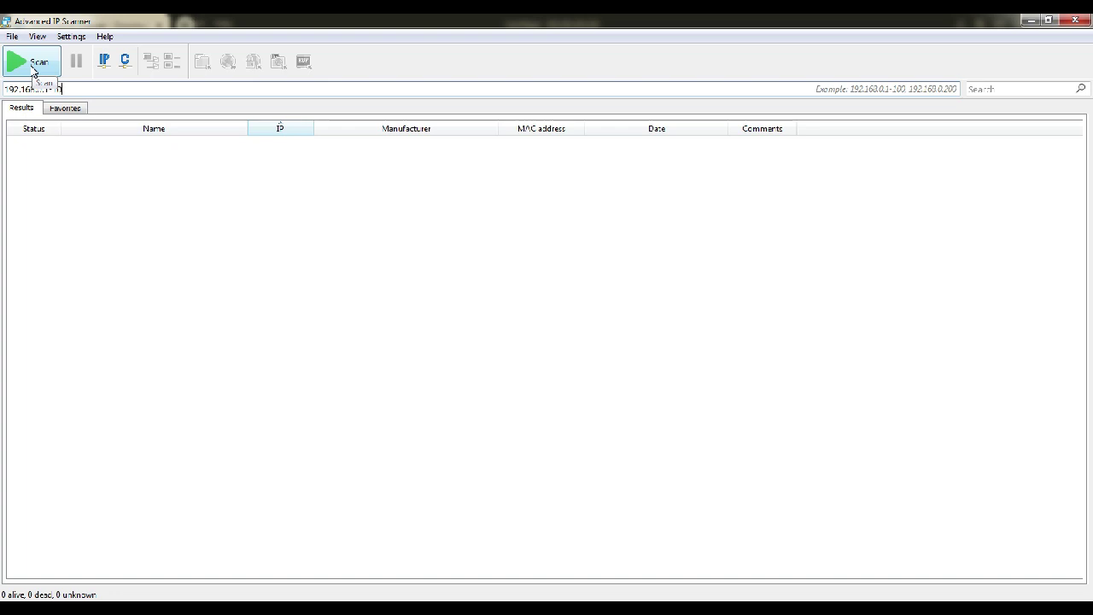
Scan 192.168.0.1-10, finding the D-Link, Samsung, Apple and Intel devices.
left_click(34, 69)
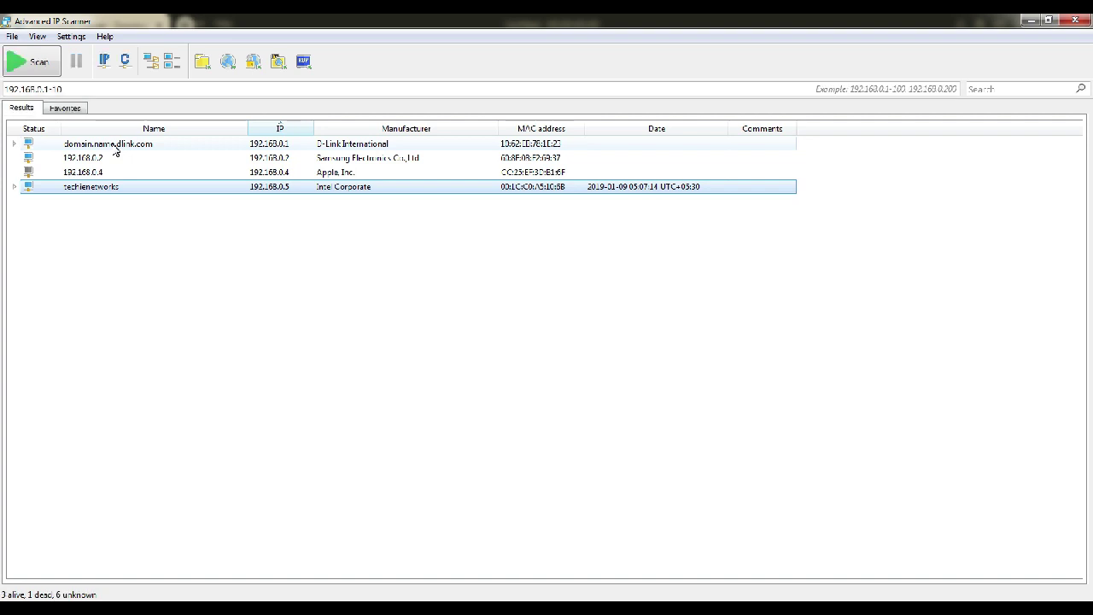
left_click(142, 146)
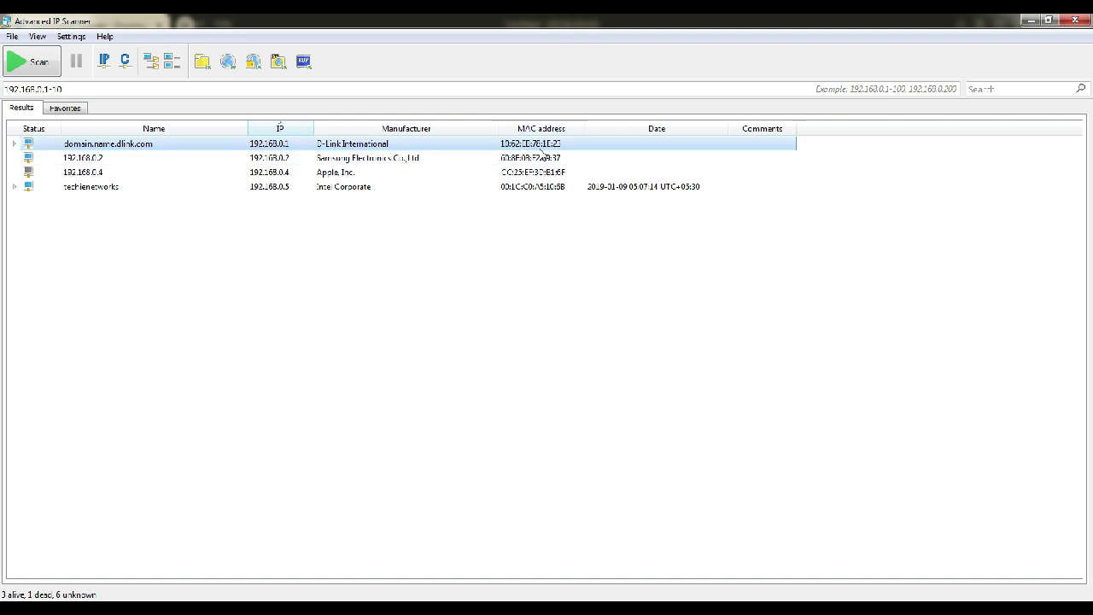
left_click(422, 160)
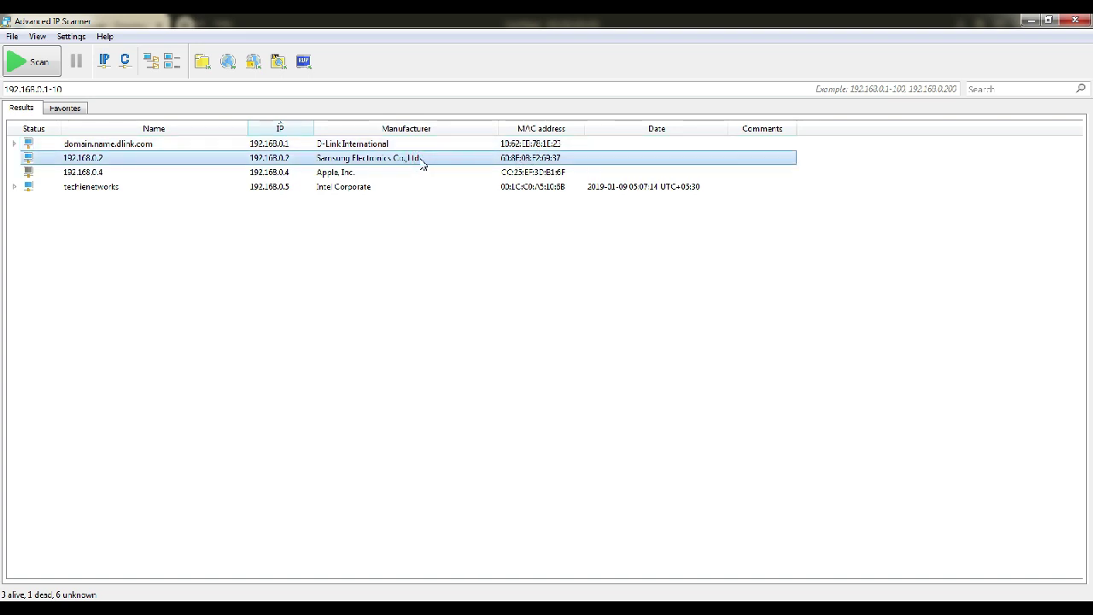
left_click(361, 174)
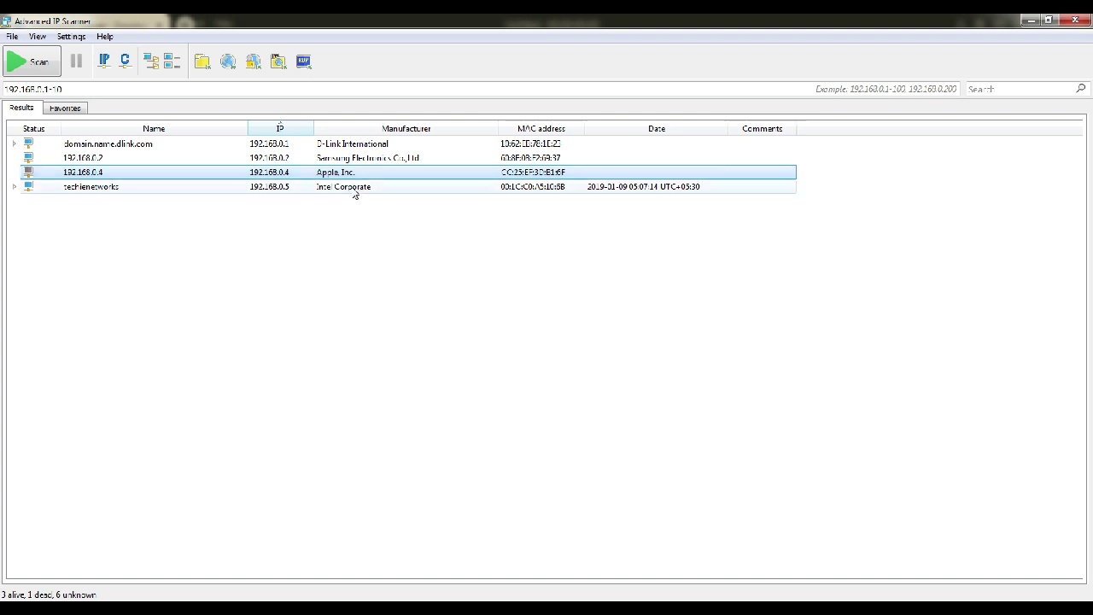
left_click(355, 188)
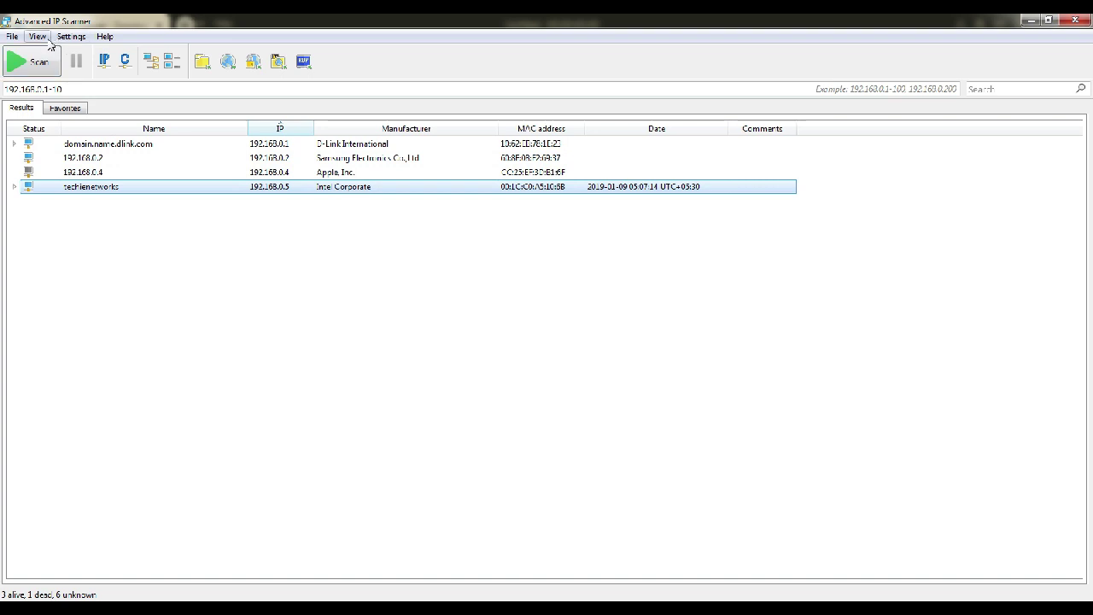
Expand all devices and open the D-Link router's HTTP service login page in Chrome.
left_click(151, 61)
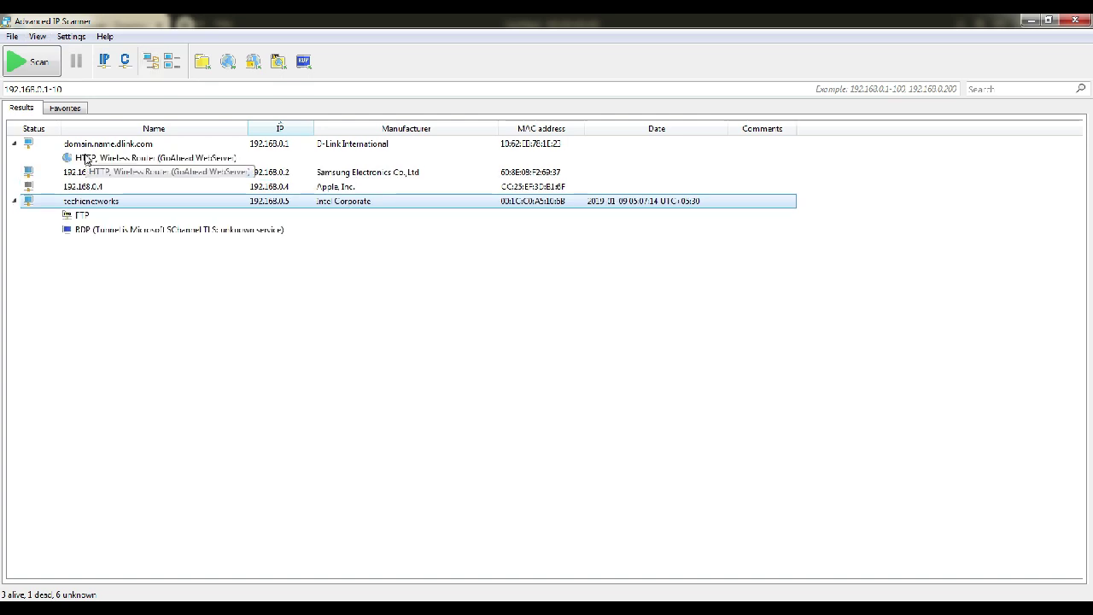
left_click(89, 146)
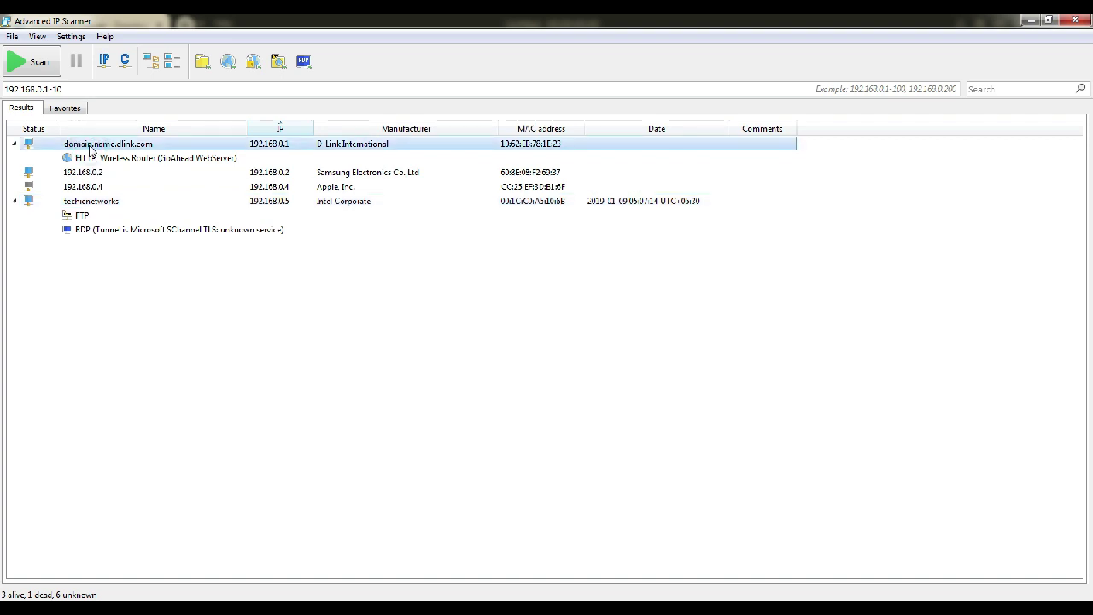
left_click(145, 158)
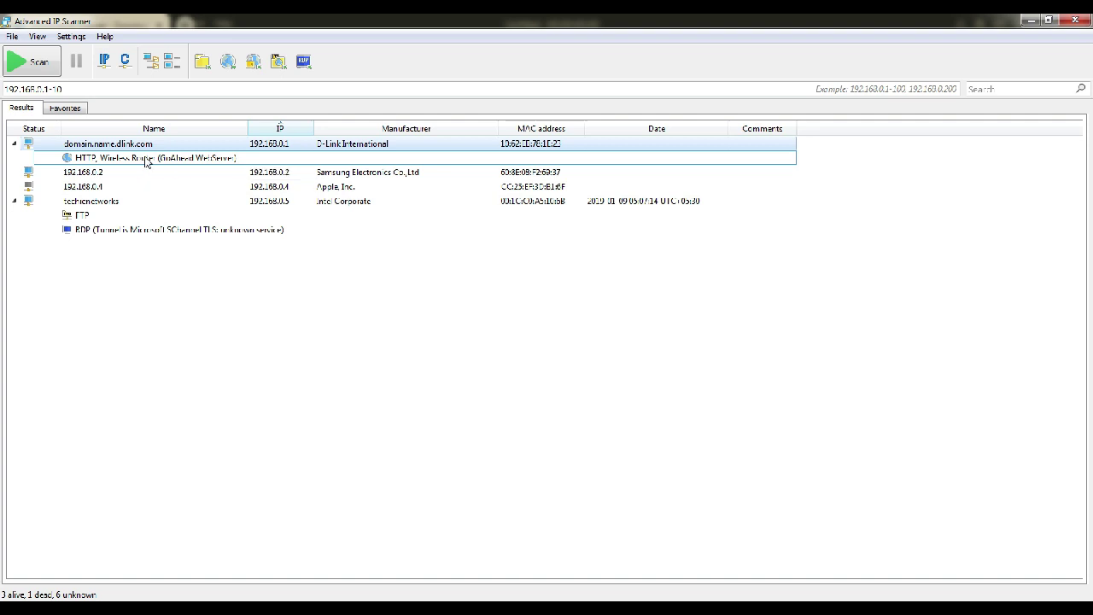
double_click(145, 159)
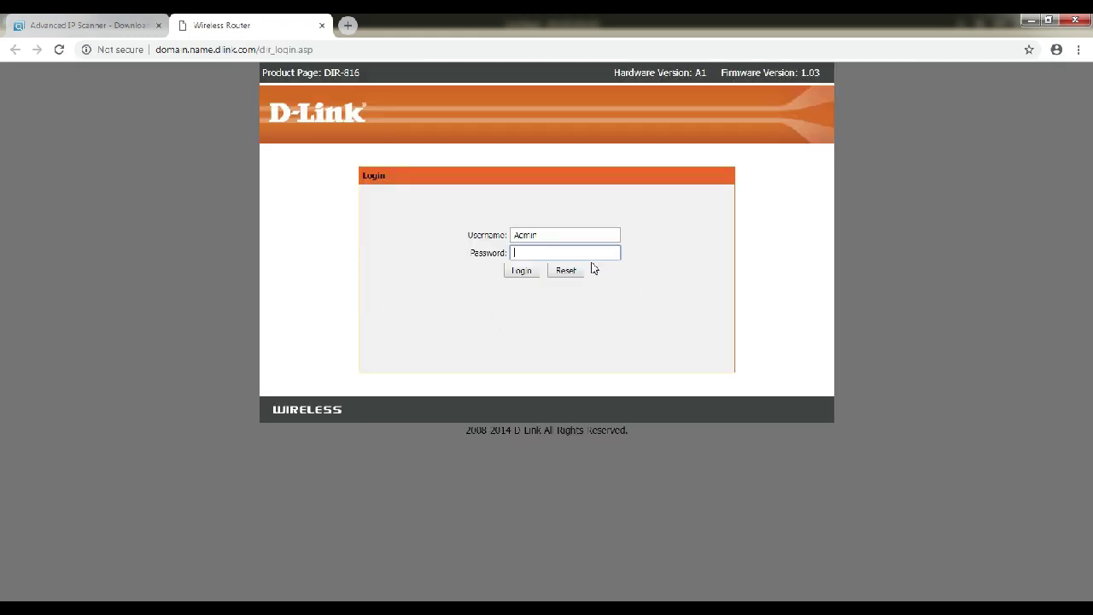
Close the router login tab, open techienetworks' FTP share at 192.168.0.5, and return to the scanner.
left_click(322, 27)
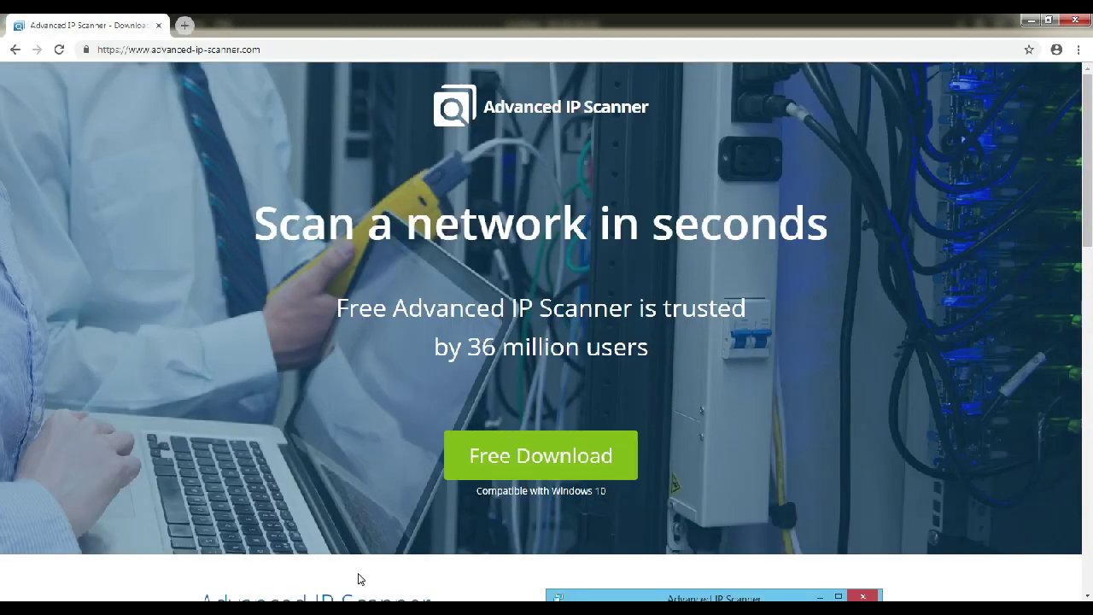
key("alt+Tab")
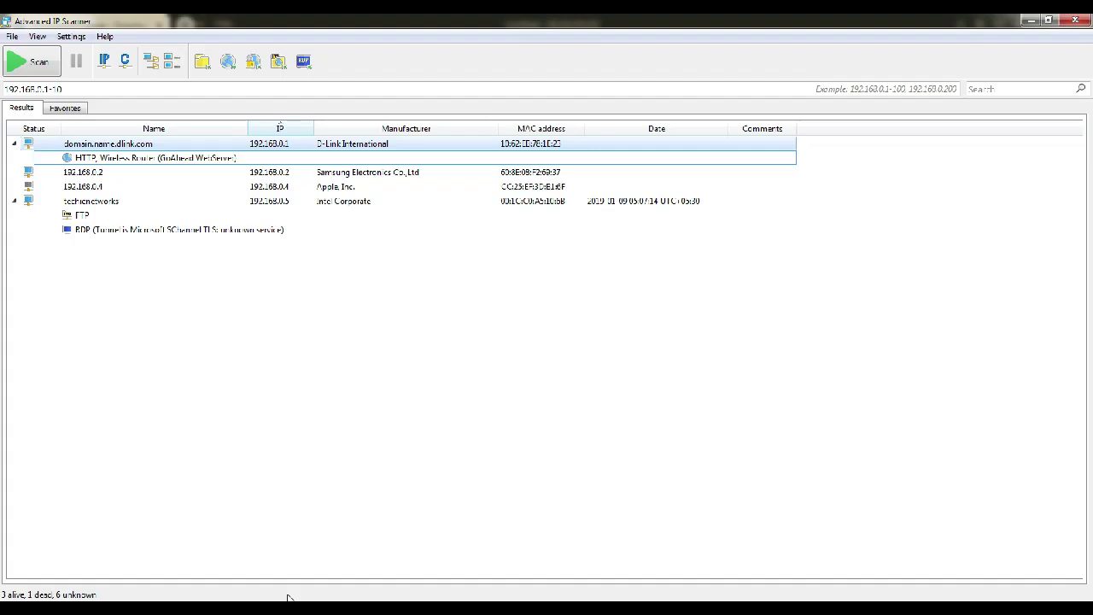
left_click(119, 202)
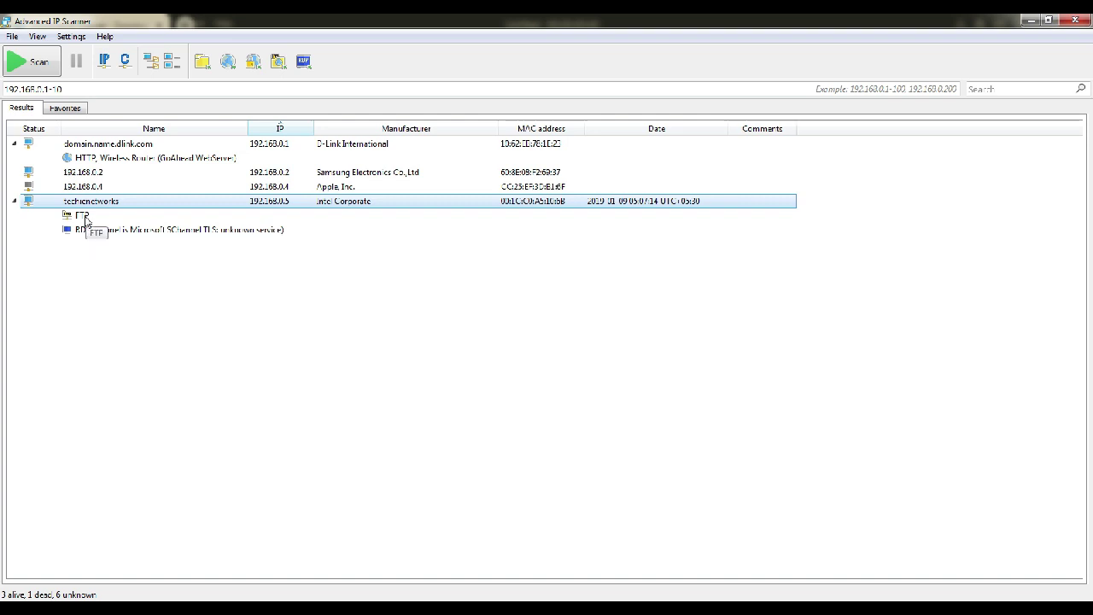
double_click(84, 216)
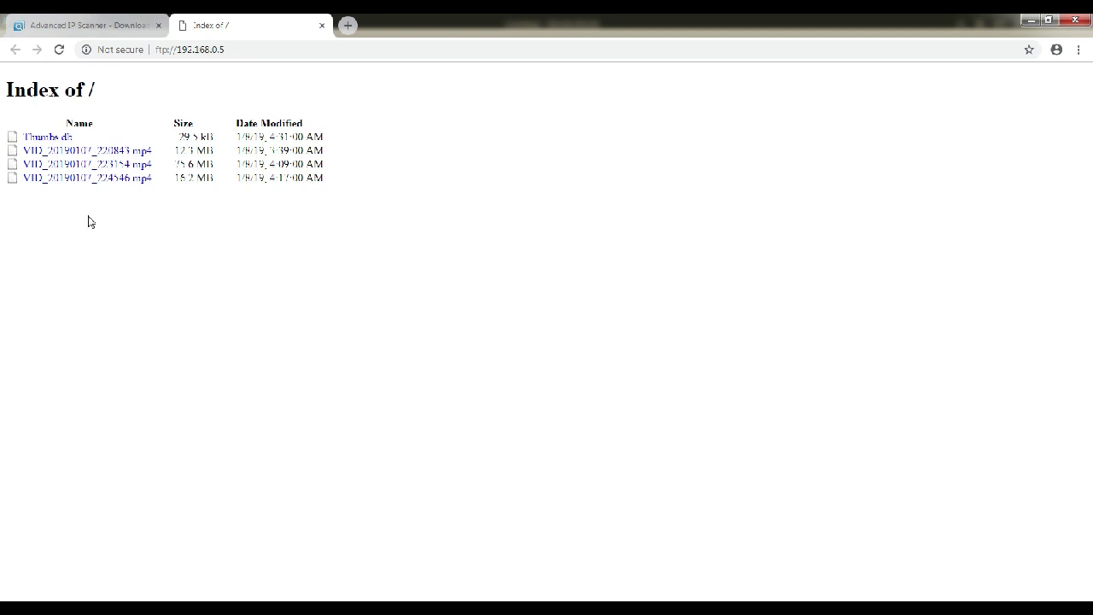
key("alt+Tab")
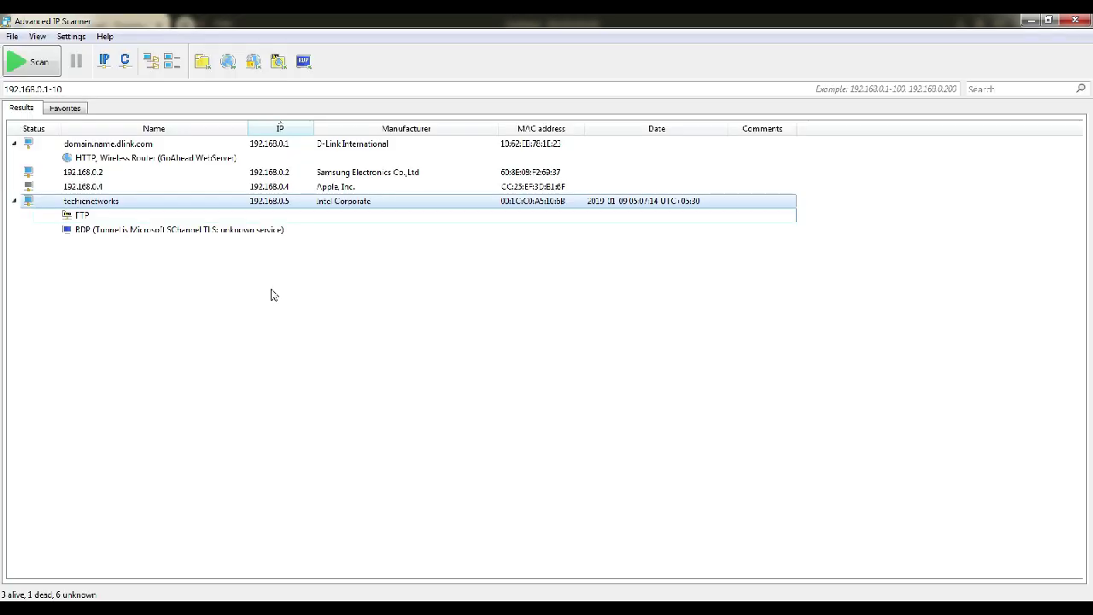
Ping the techienetworks host at 192.168.0.5 from its Tools menu.
right_click(98, 203)
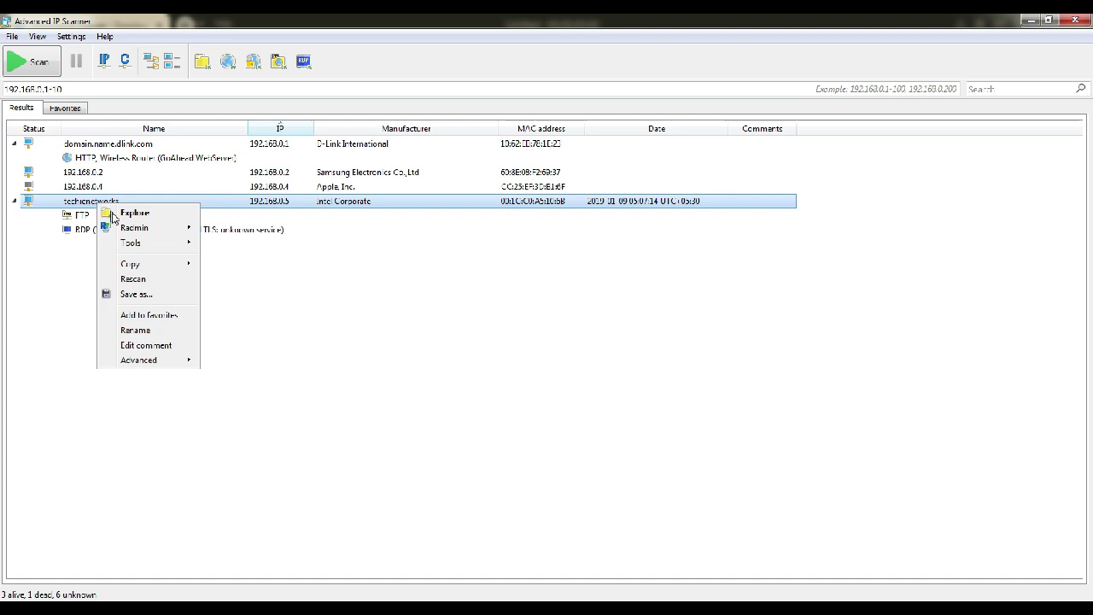
left_click(157, 246)
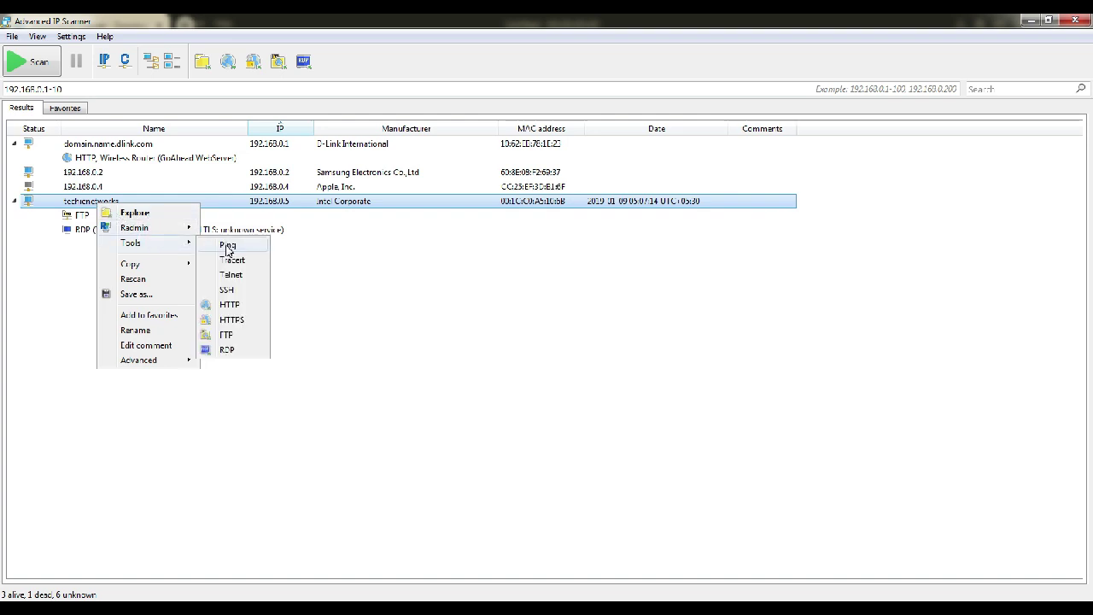
left_click(228, 248)
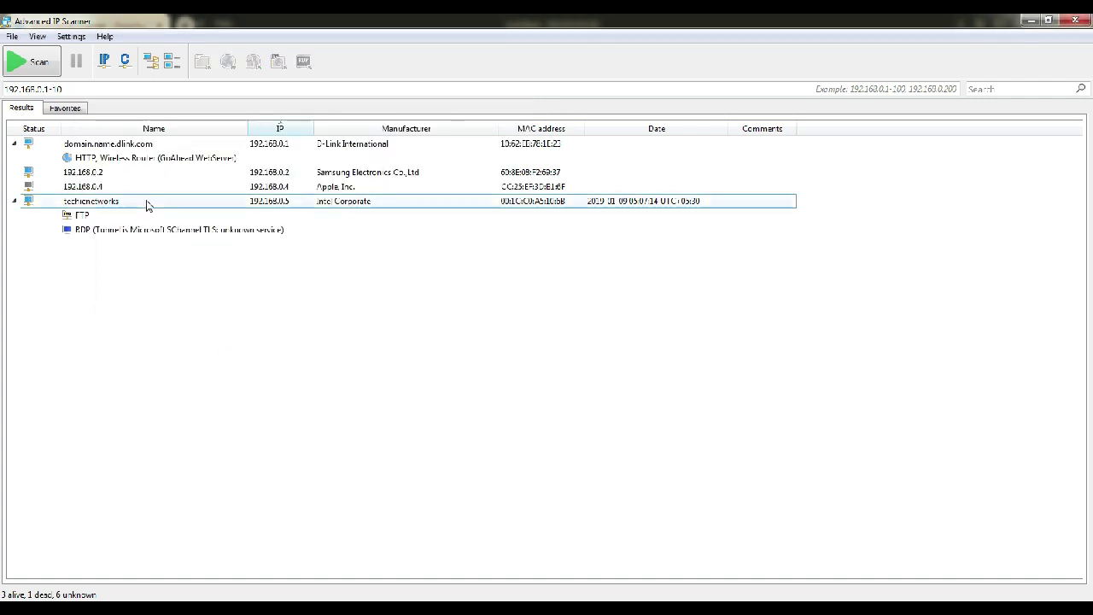
Run Tracert to techienetworks and return to the scan results.
right_click(146, 202)
mouse_move(208, 239)
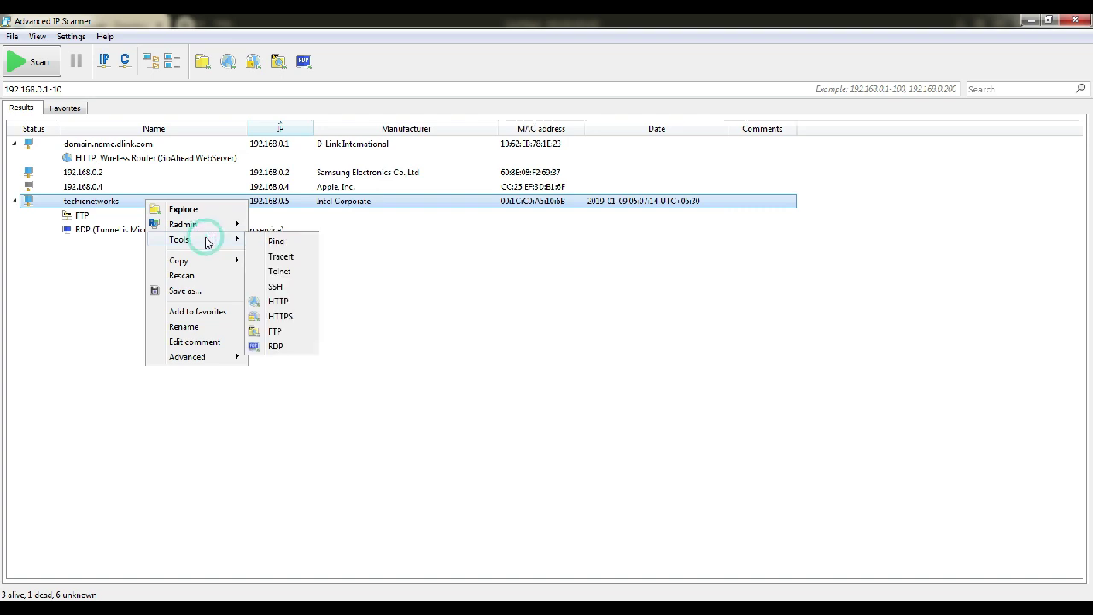
left_click(279, 257)
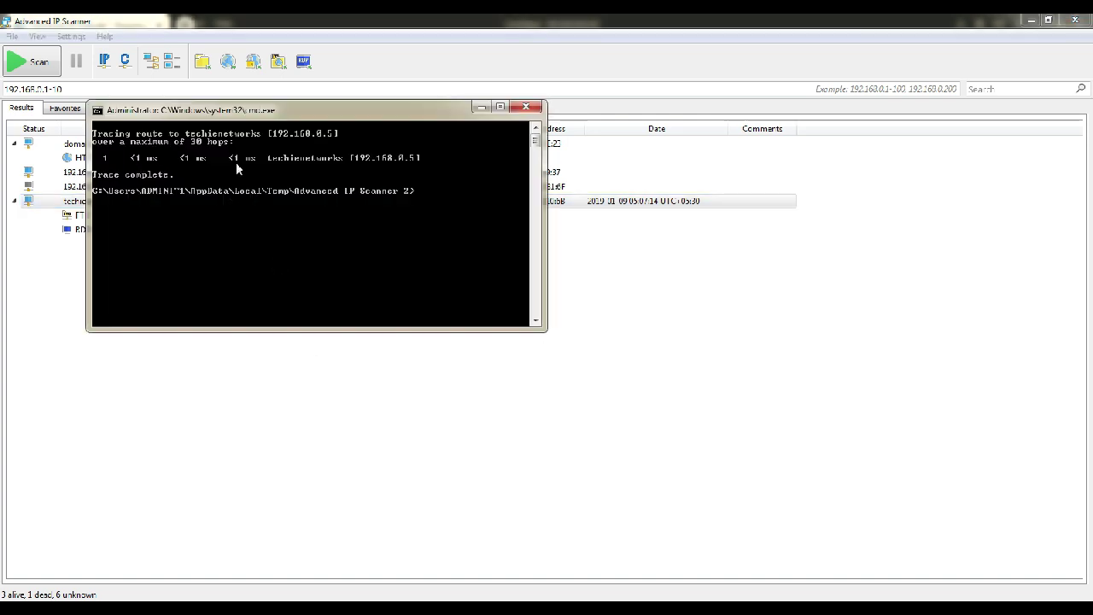
left_click(310, 373)
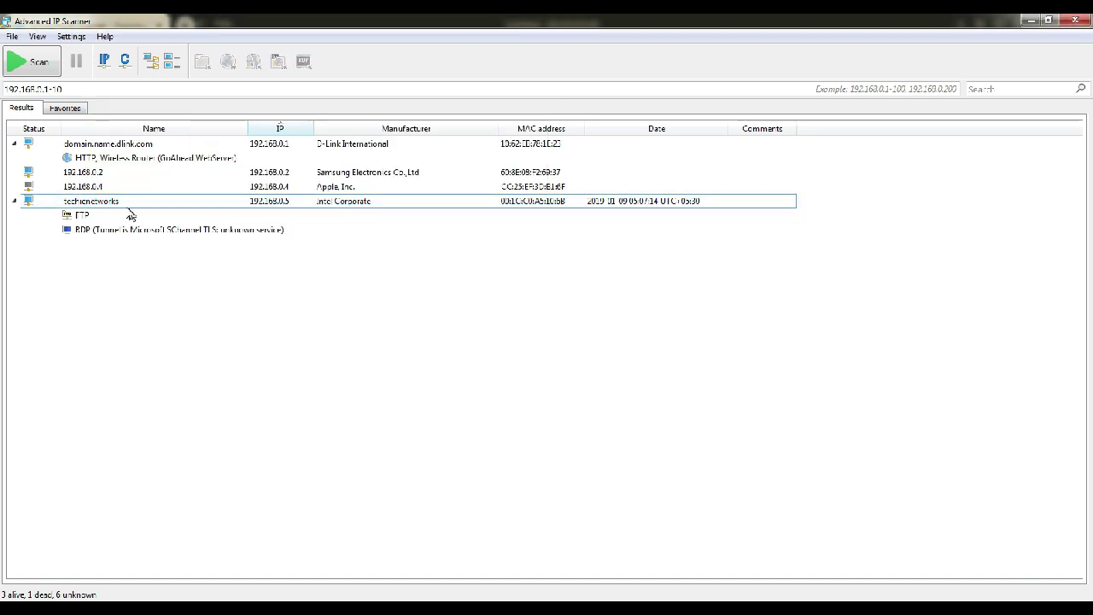
right_click(125, 208)
mouse_move(201, 246)
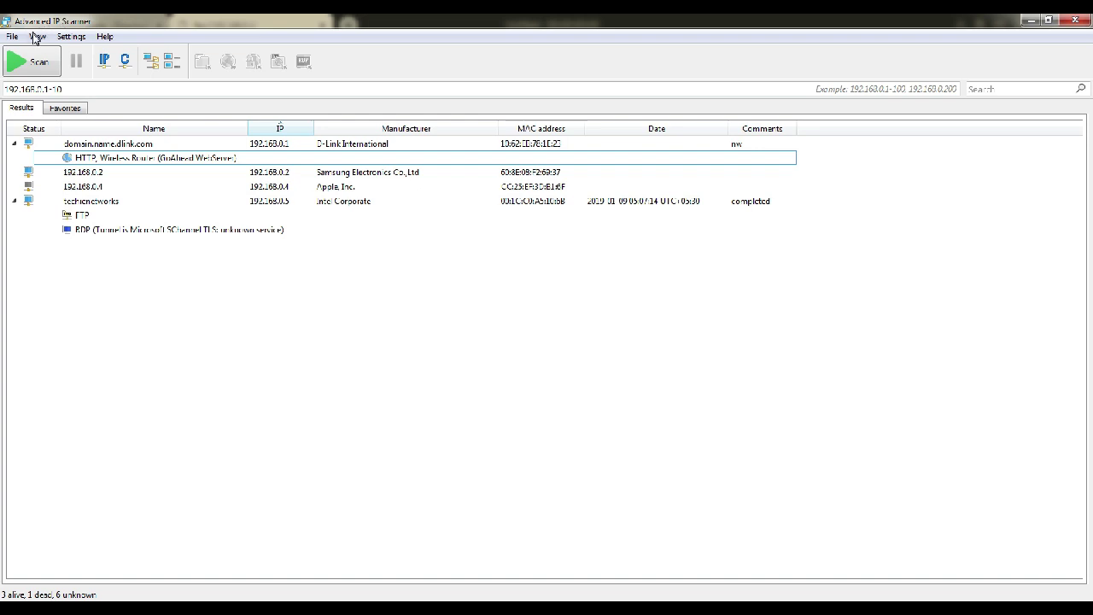
Toggle the Show unknown option in the View menu.
left_click(35, 37)
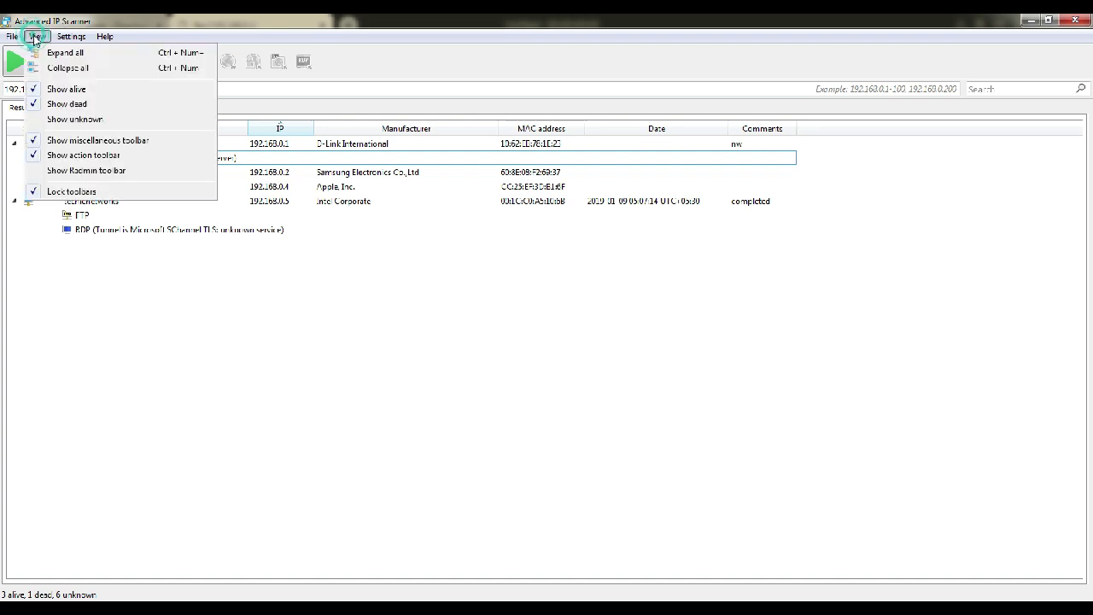
left_click(73, 120)
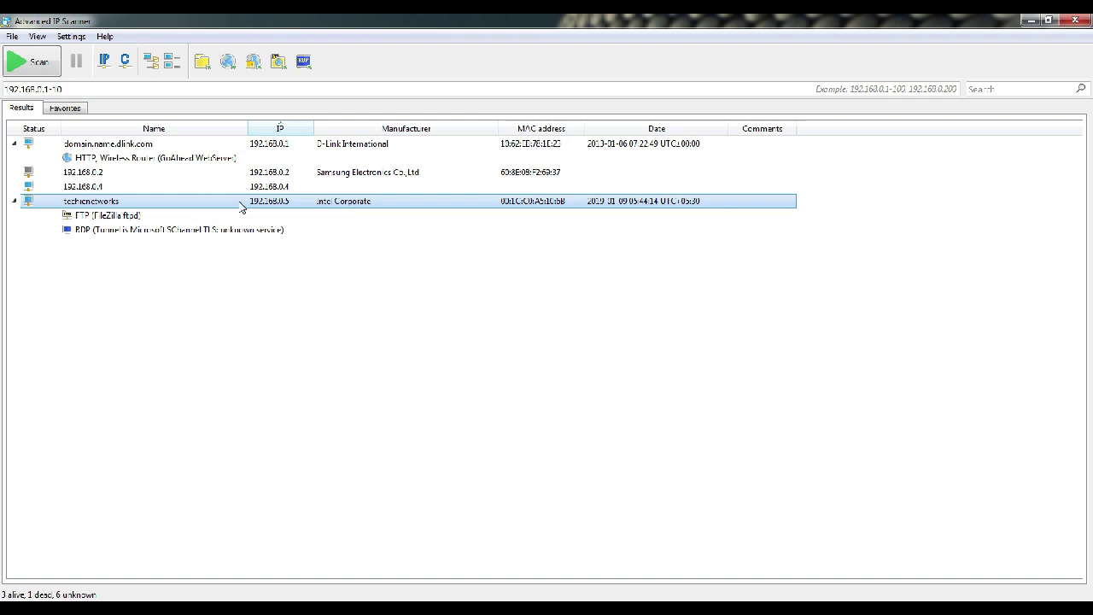
Give techienetworks the comment 'tested'.
right_click(242, 207)
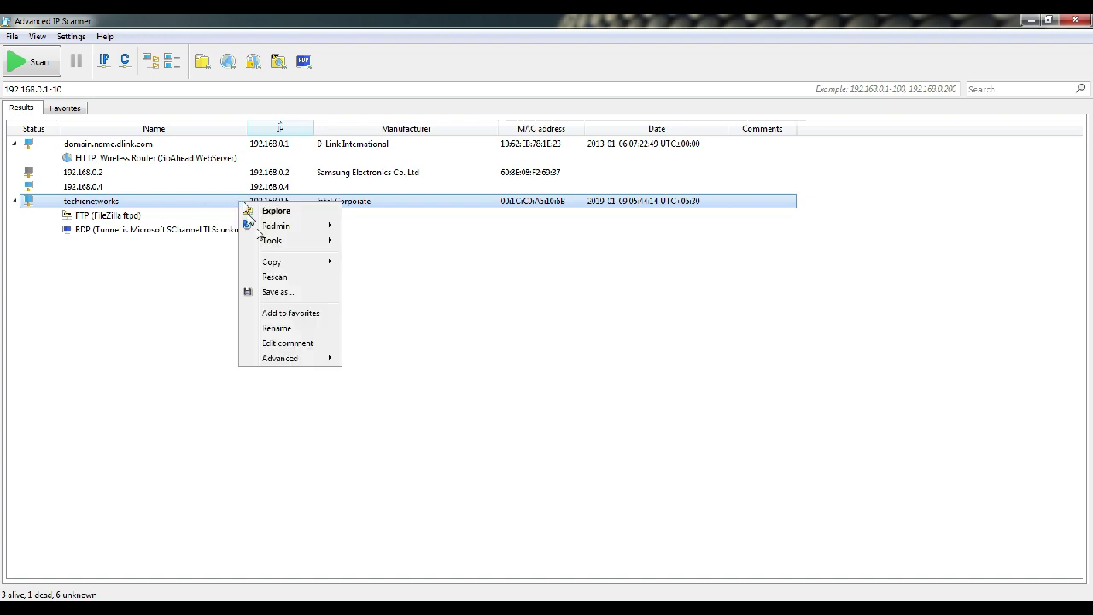
left_click(301, 346)
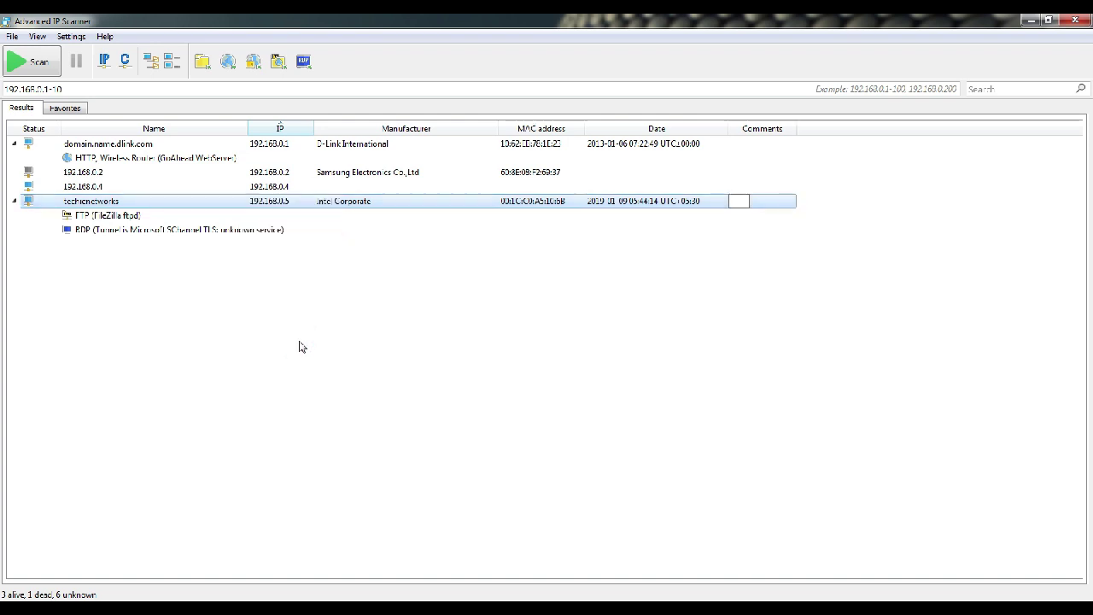
type("tested")
left_click(287, 309)
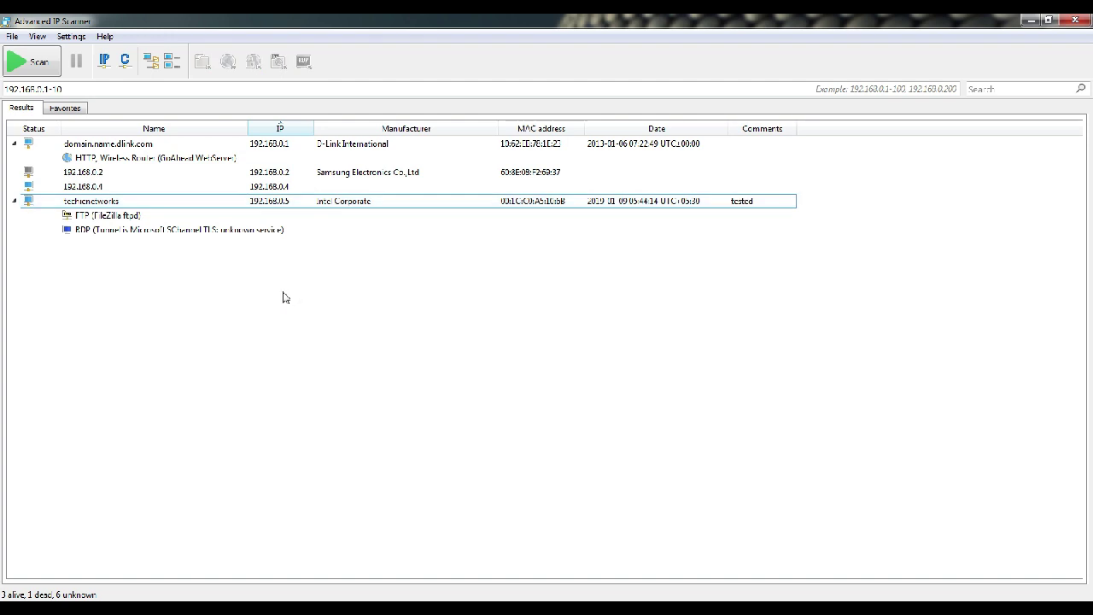
Give domain.name.dlink.com the comment 'working'.
right_click(115, 148)
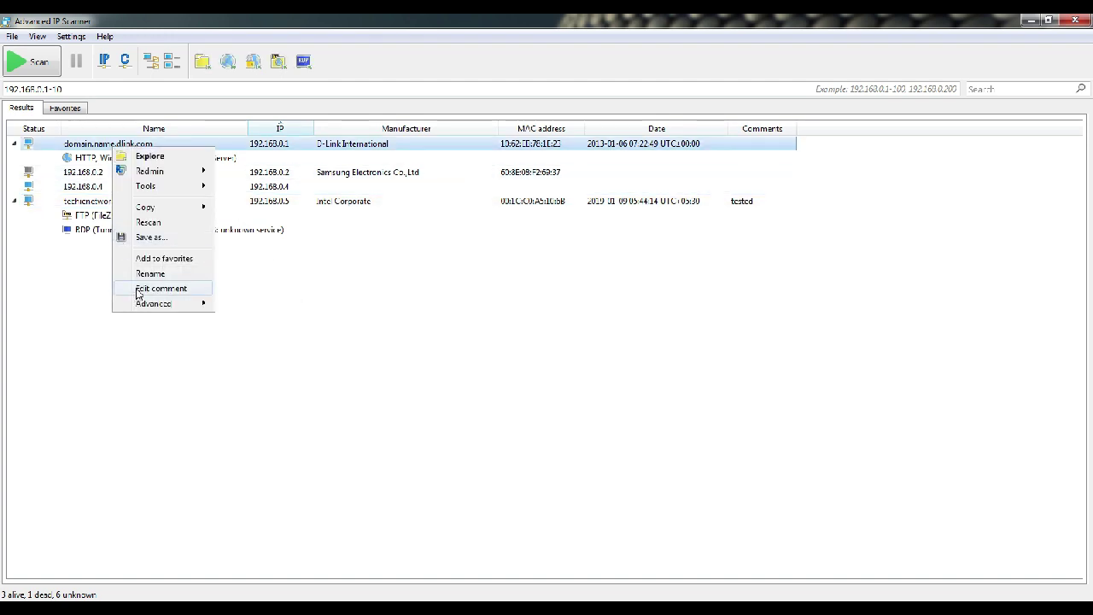
left_click(137, 290)
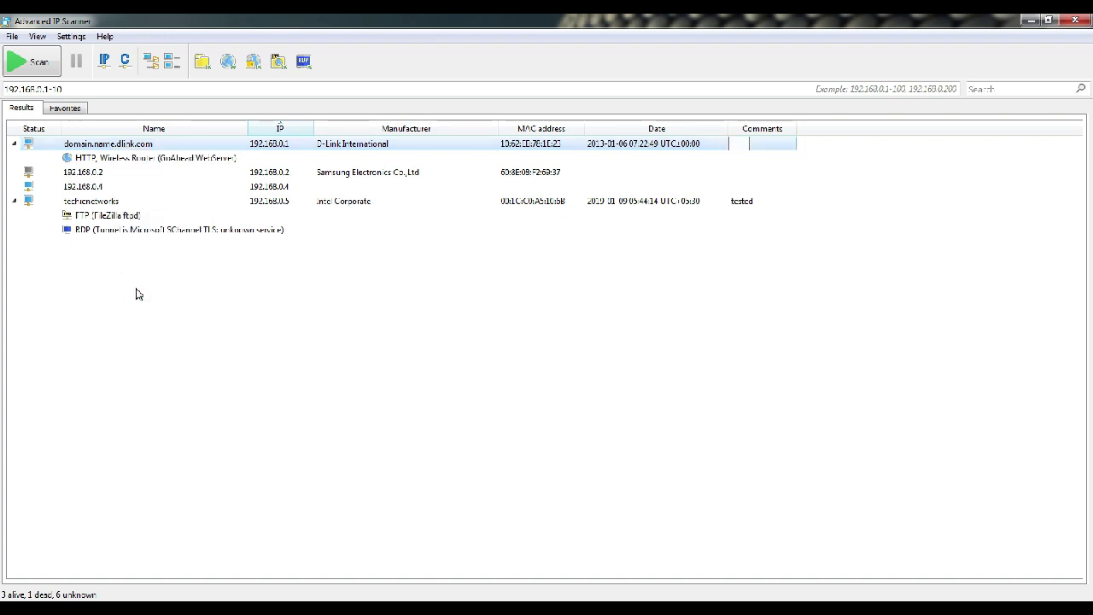
type("working")
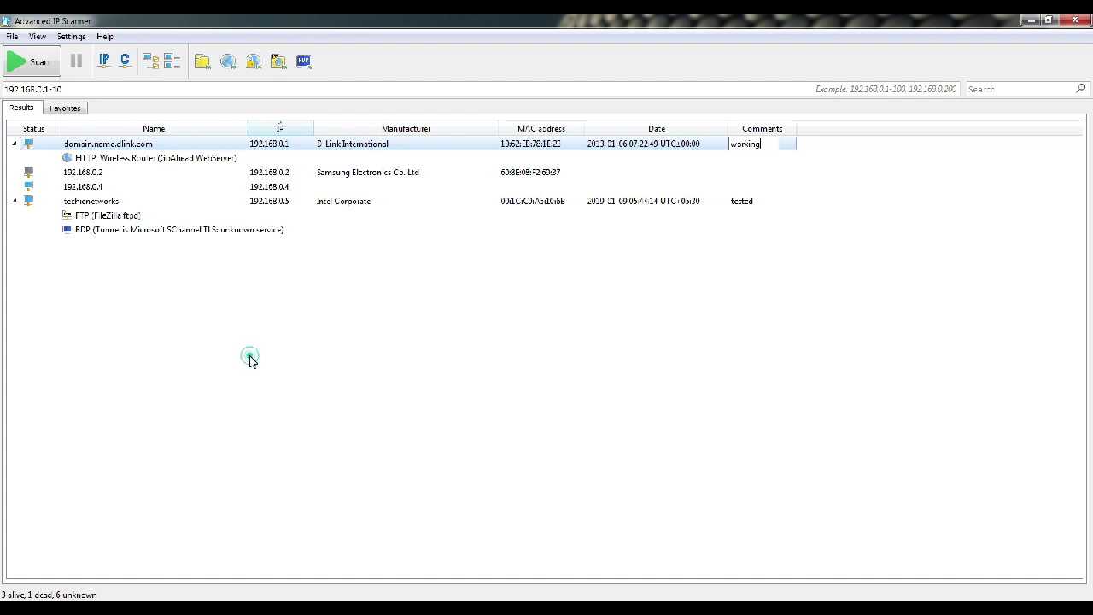
left_click(254, 386)
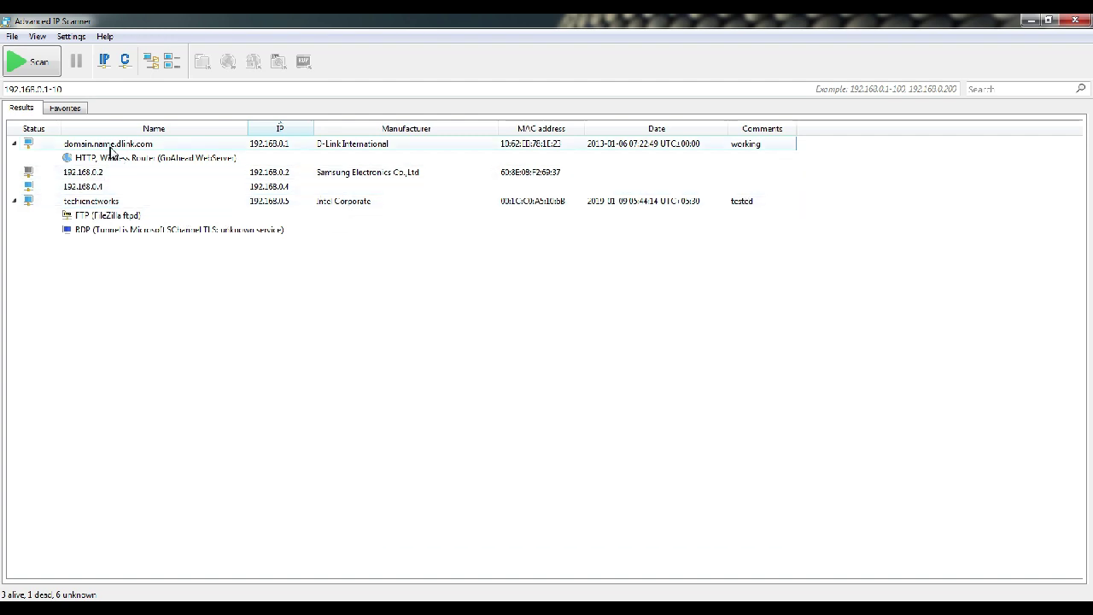
left_click(119, 205)
right_click(120, 205)
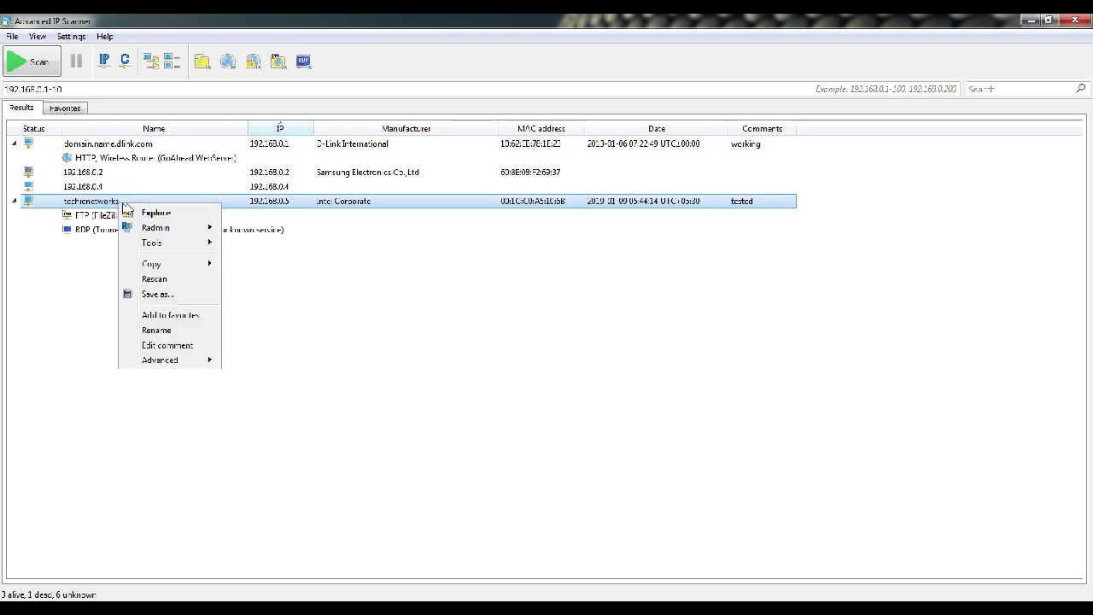
mouse_move(159, 231)
left_click(339, 310)
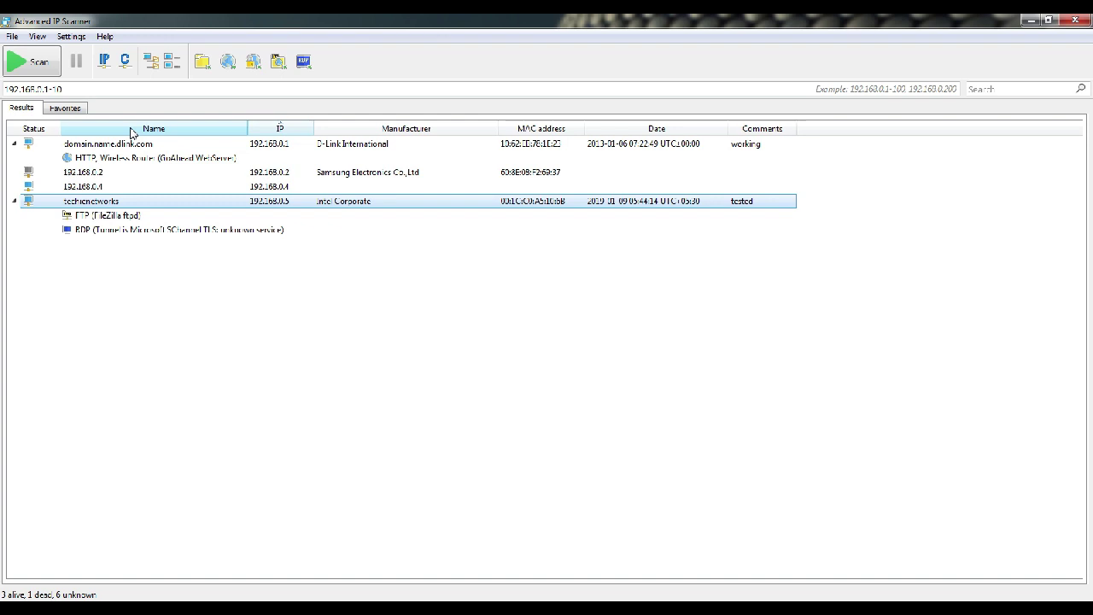
Save the results to the Desktop as the HTML file network_report.
left_click(12, 39)
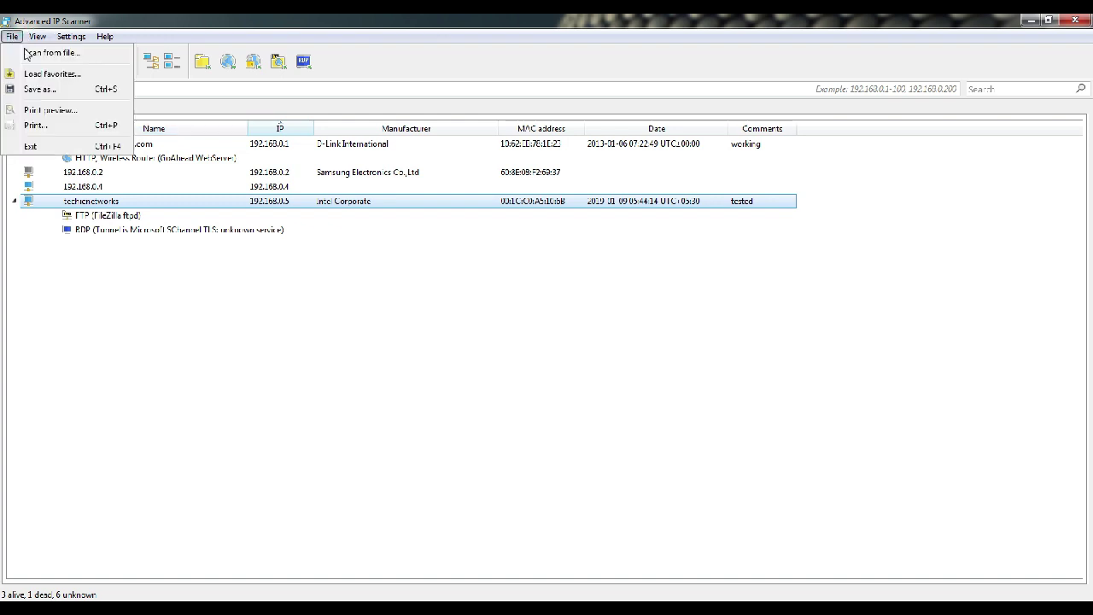
left_click(44, 93)
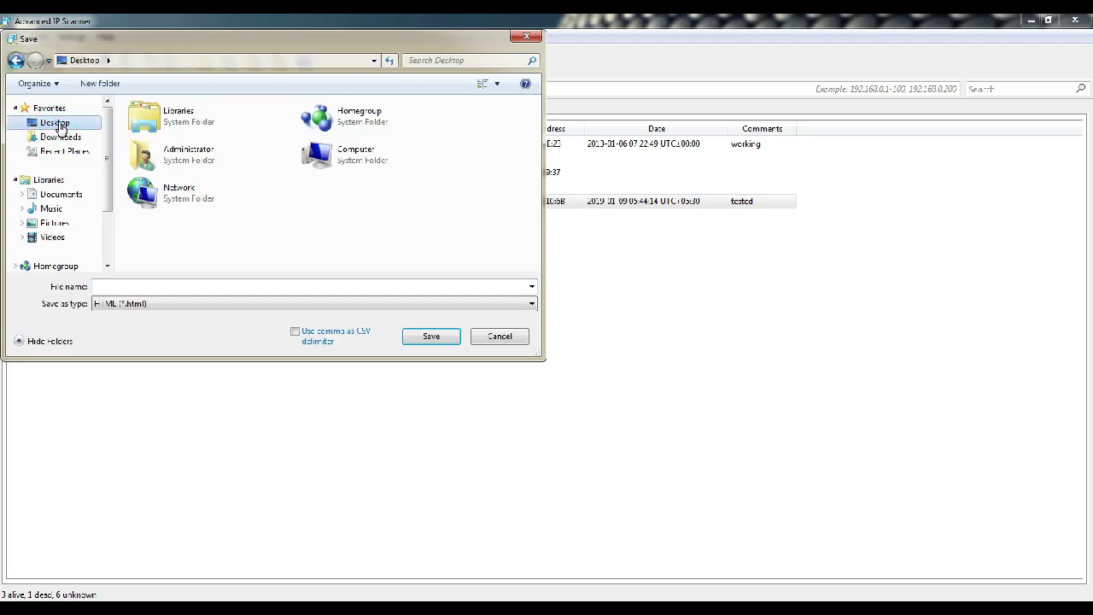
left_click(127, 288)
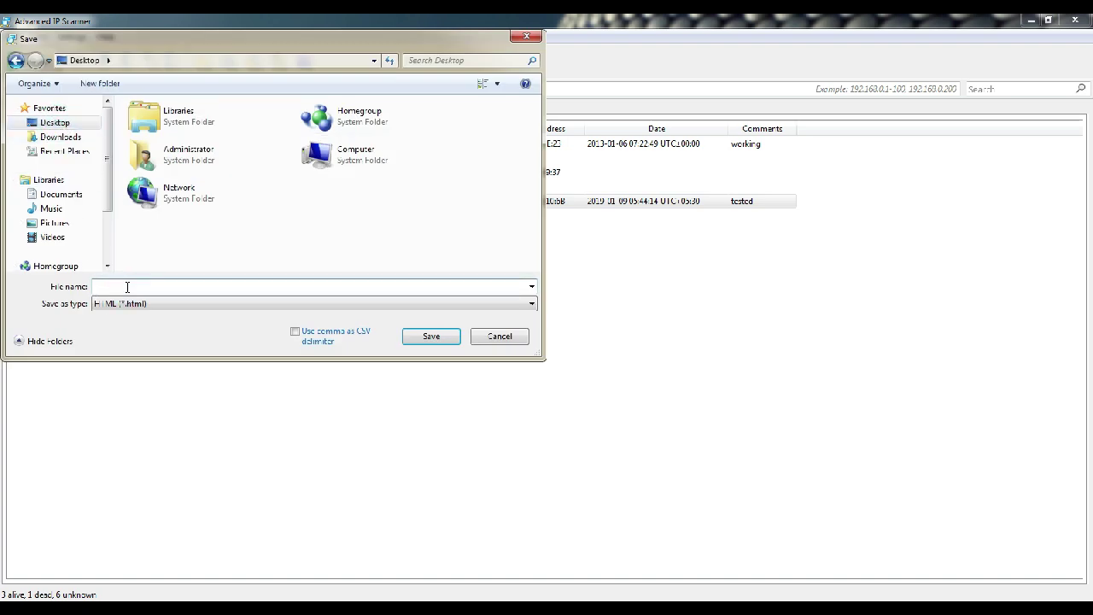
type("netw")
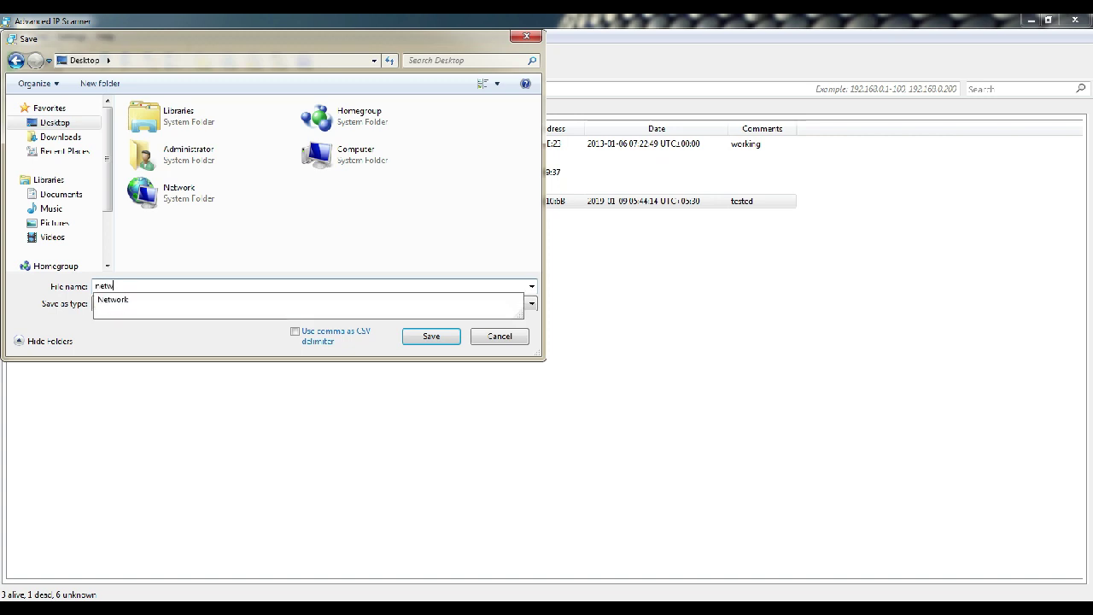
type("ork_")
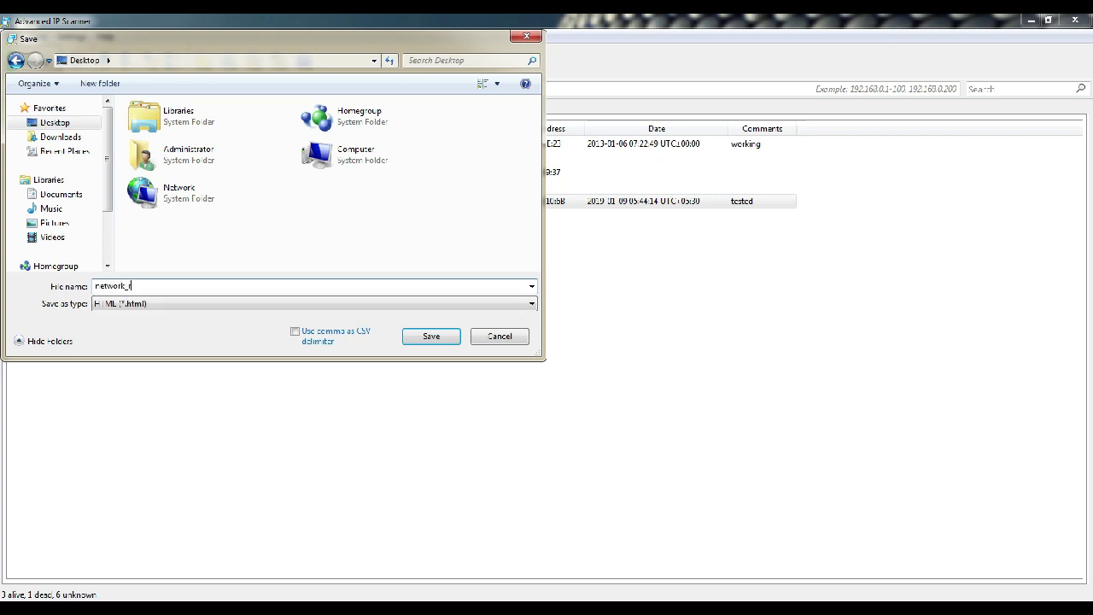
type("report")
left_click(232, 308)
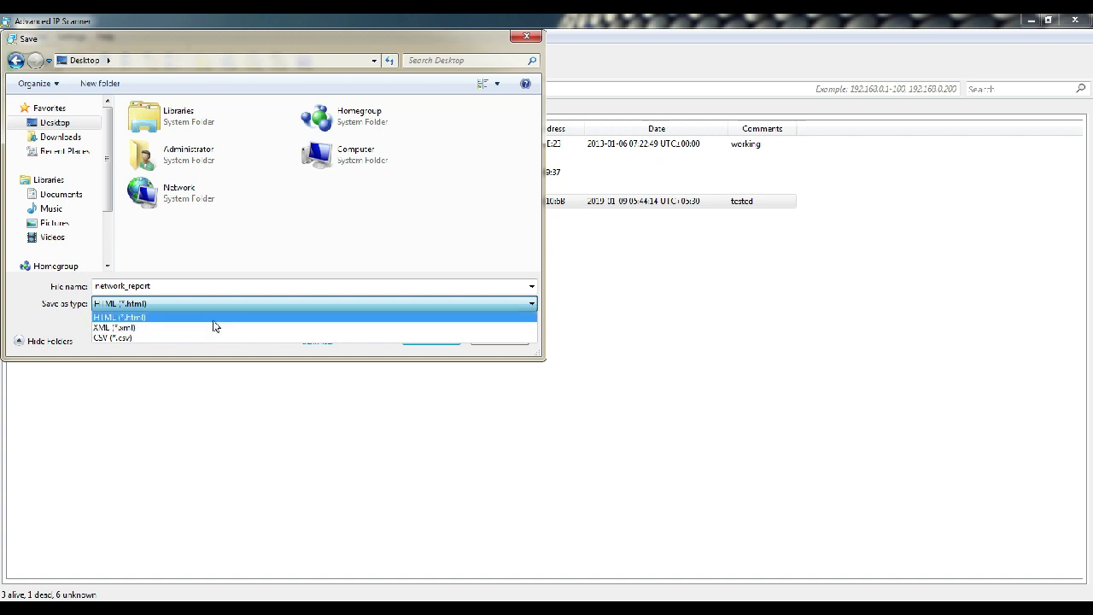
left_click(213, 325)
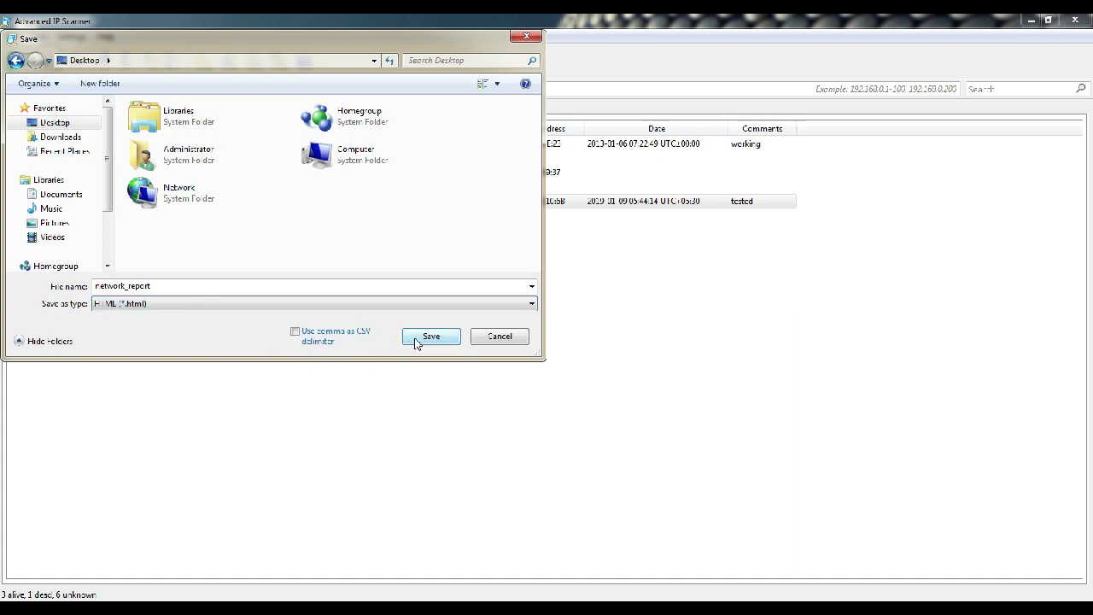
left_click(416, 342)
right_click(506, 608)
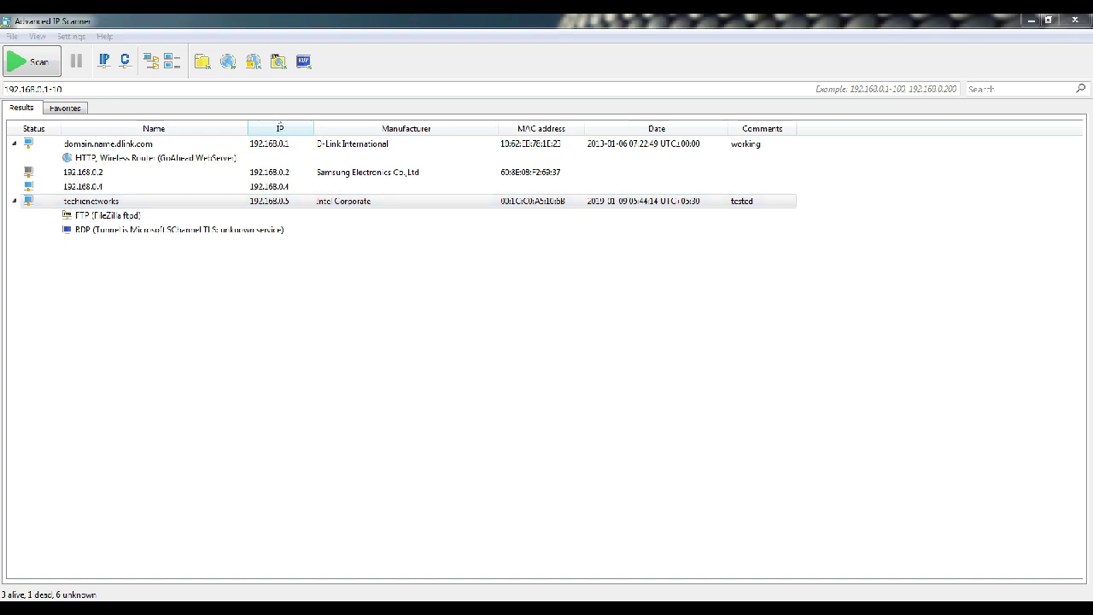
Open network_report in Chrome and select its status, name, IP, MAC and comment text.
left_click(521, 555)
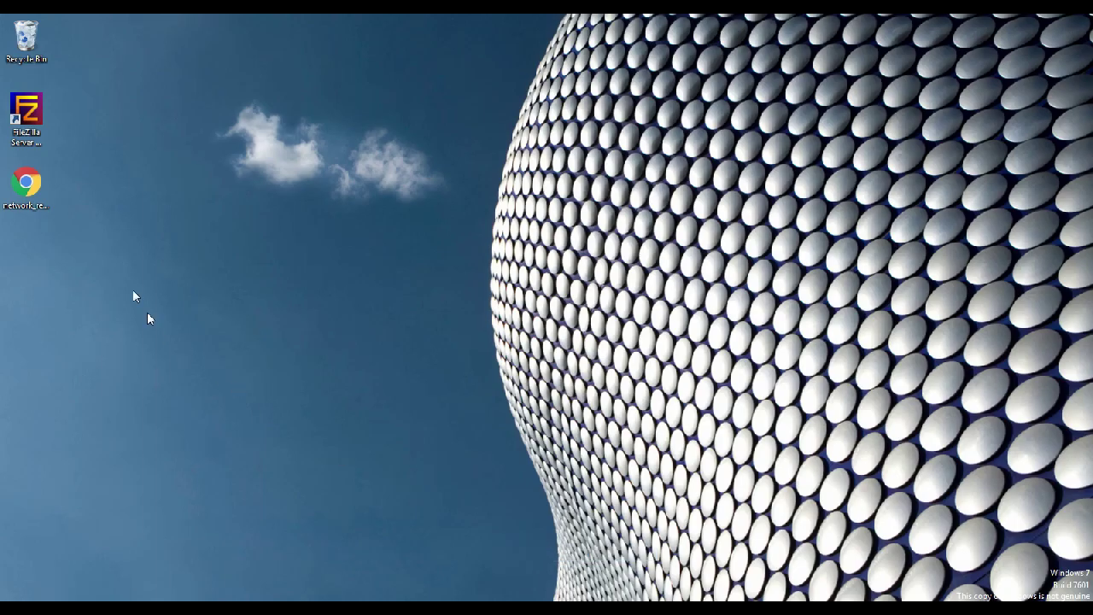
double_click(23, 189)
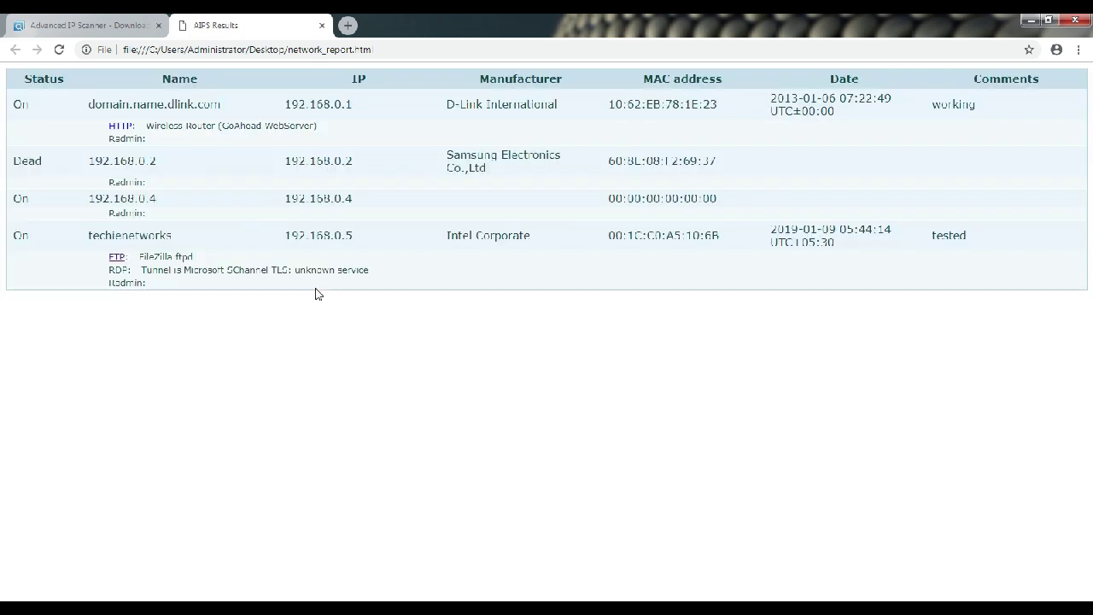
left_click_drag(19, 86, 77, 79)
double_click(33, 105)
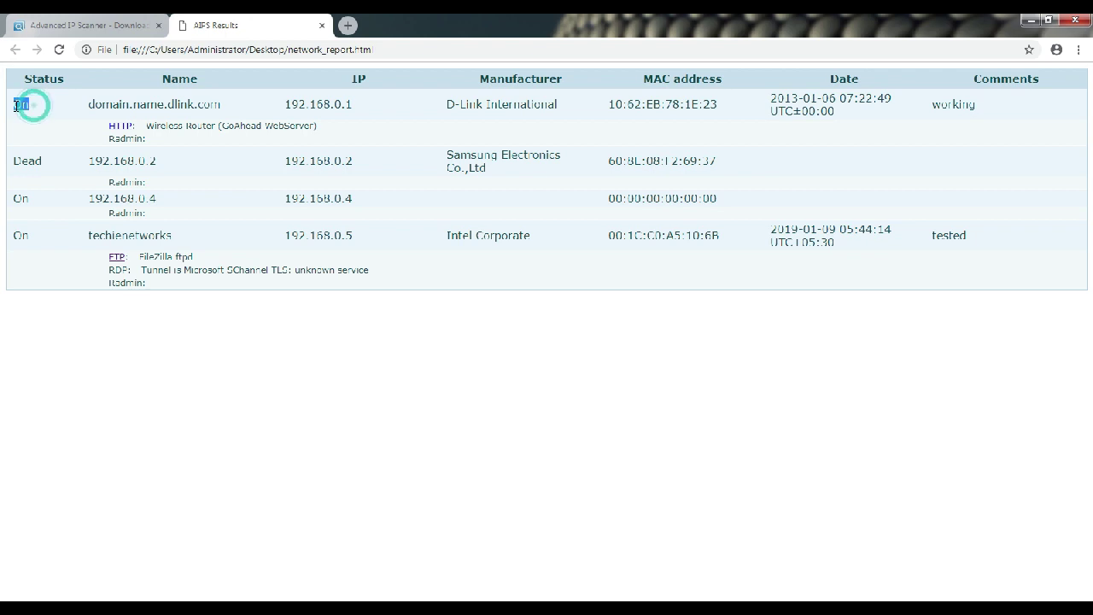
double_click(36, 163)
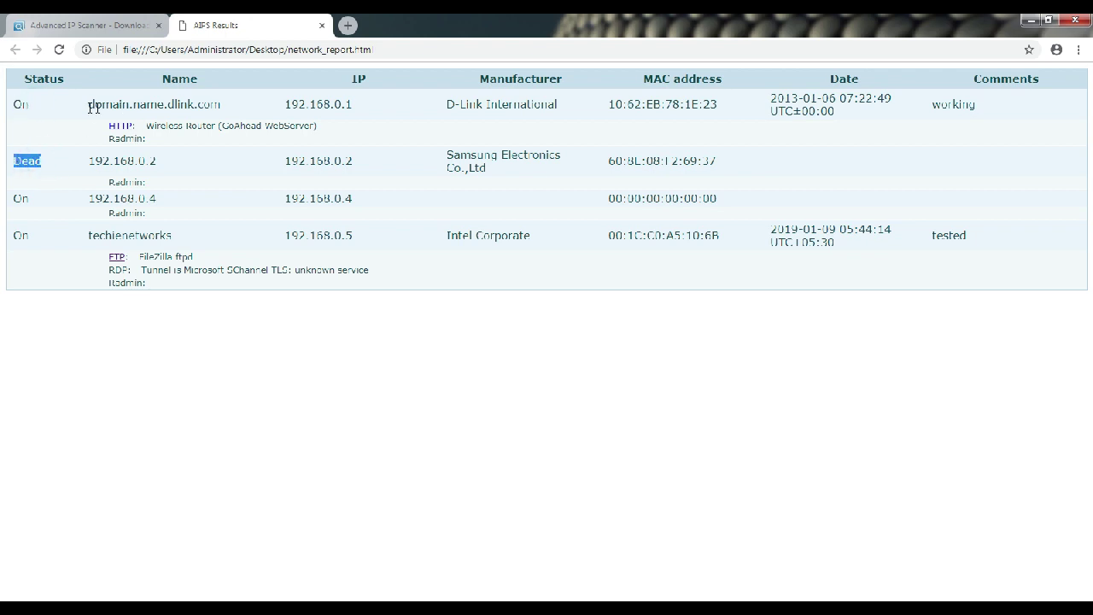
left_click_drag(88, 104, 205, 103)
left_click_drag(298, 104, 342, 105)
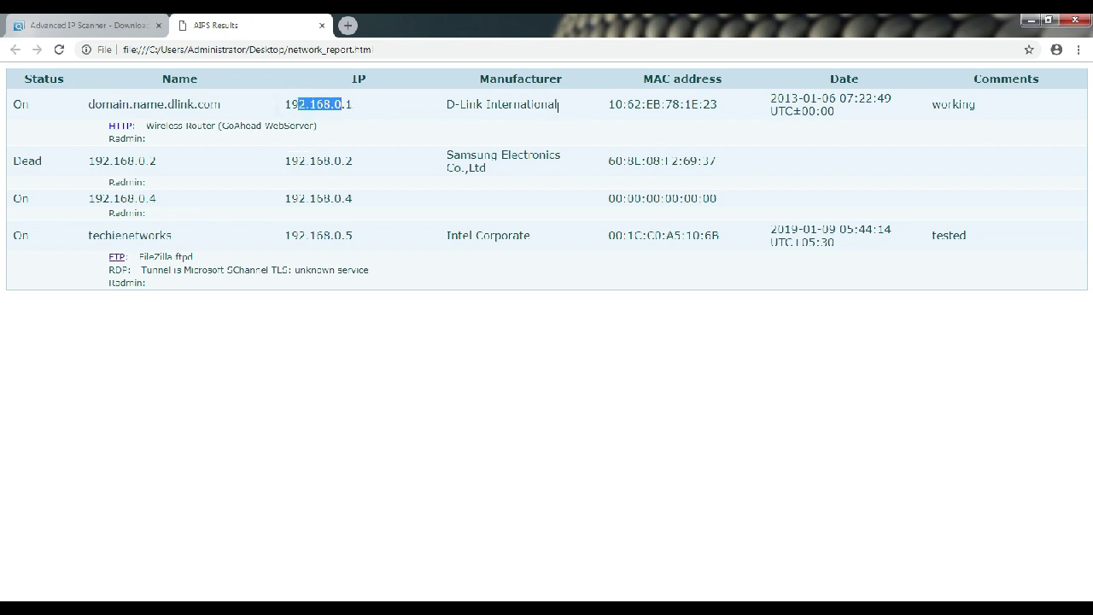
left_click_drag(617, 101, 638, 104)
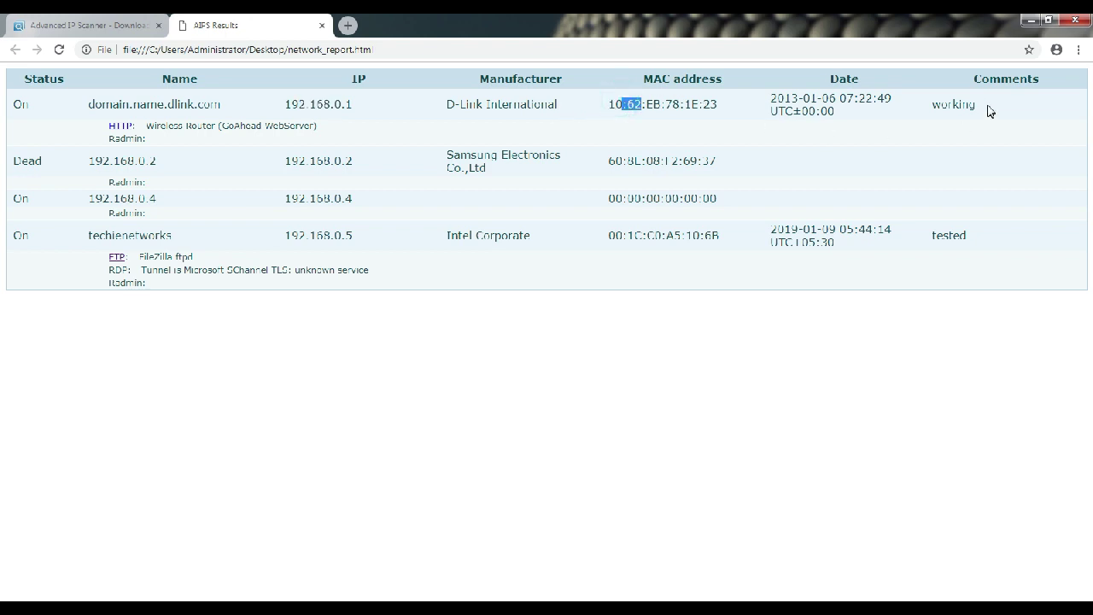
left_click_drag(987, 108, 937, 118)
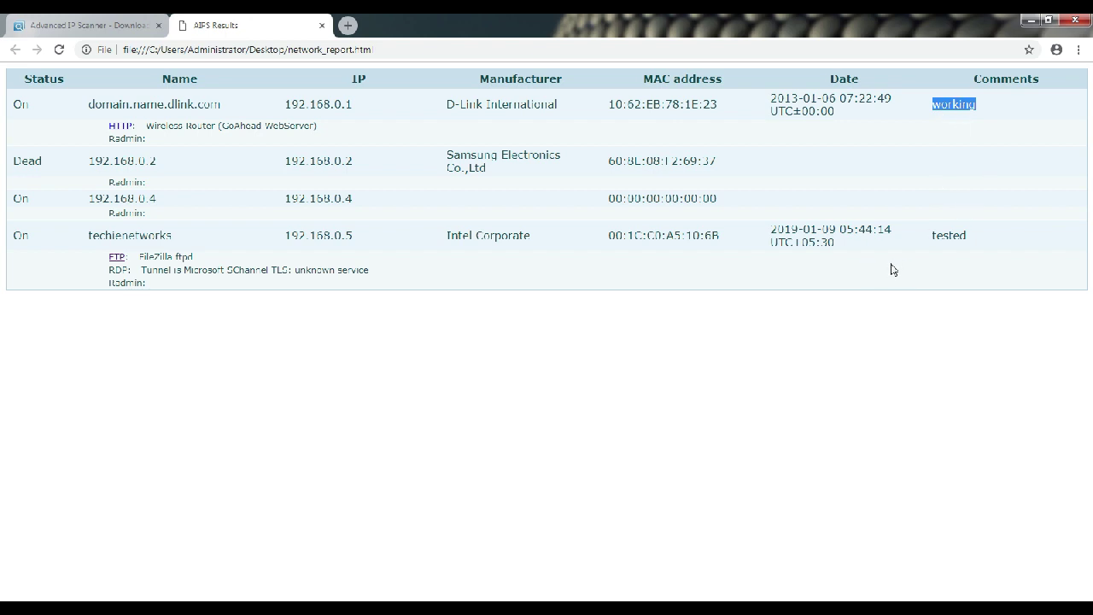
left_click(509, 353)
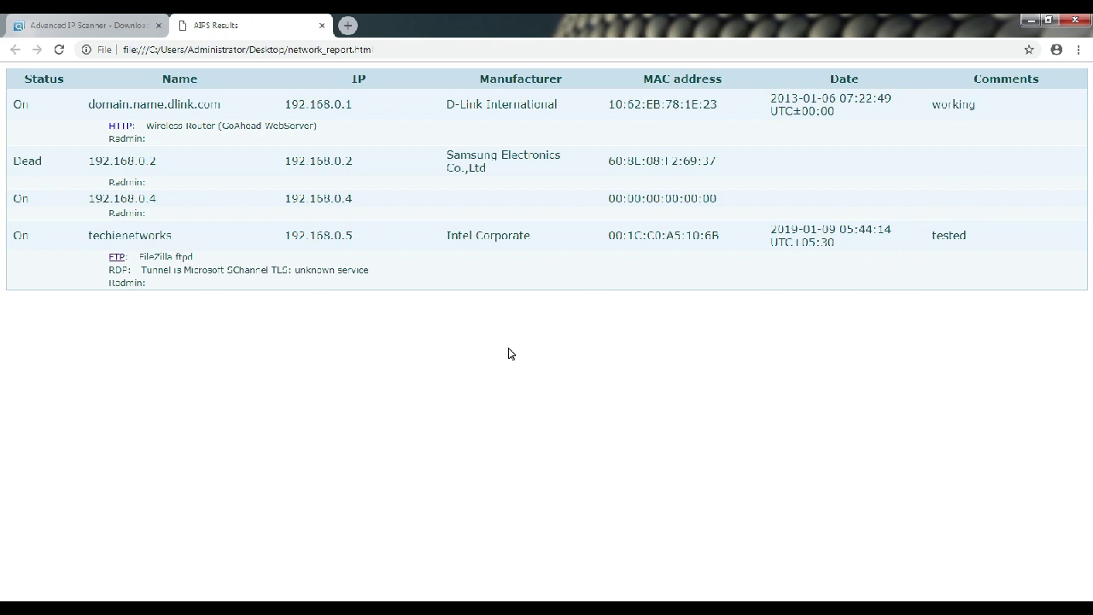